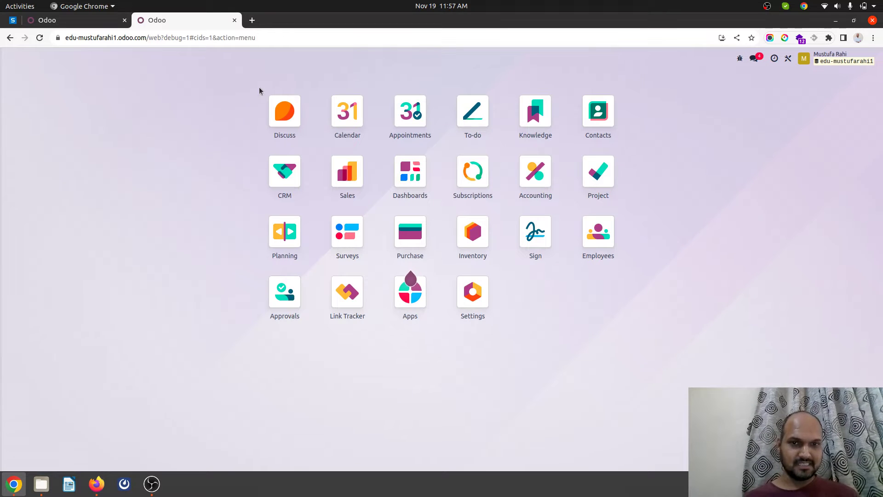
Open quotation S00004 from Sales and review who has approved its Confirm action
{"action": "left_click", "coordinate": [352, 178]}
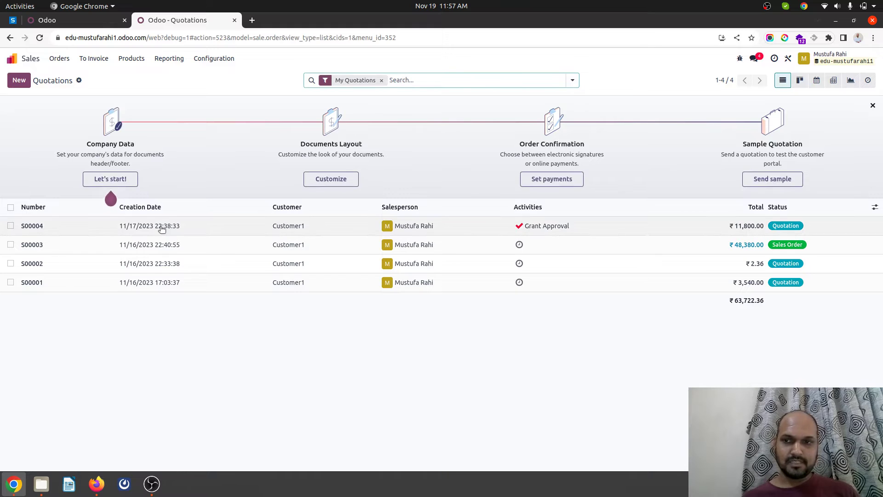
{"action": "left_click", "coordinate": [161, 227]}
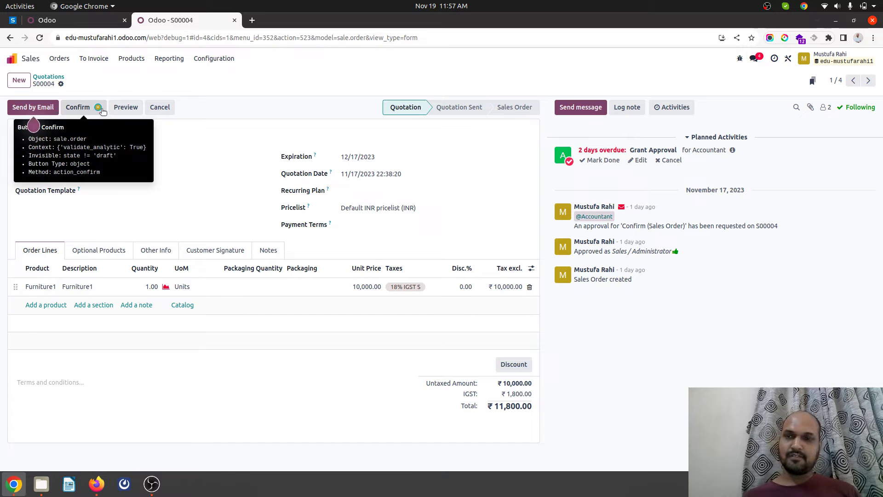
{"action": "left_click", "coordinate": [98, 108]}
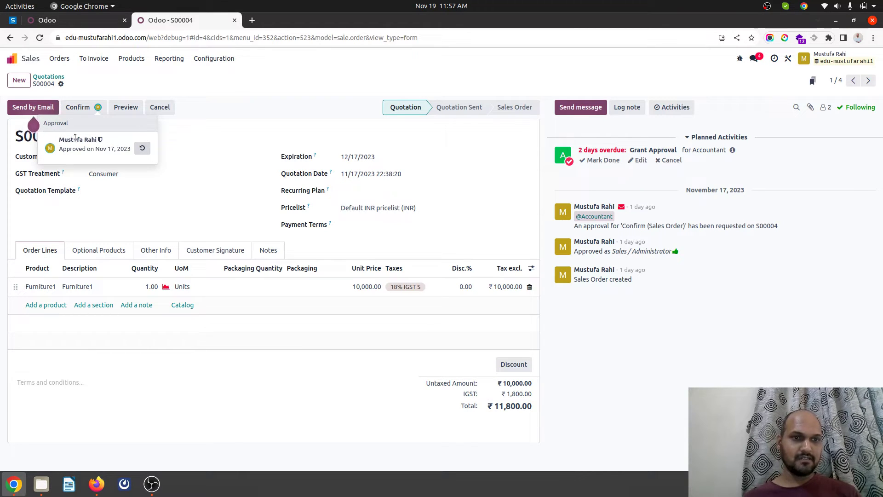
{"action": "left_click", "coordinate": [192, 151]}
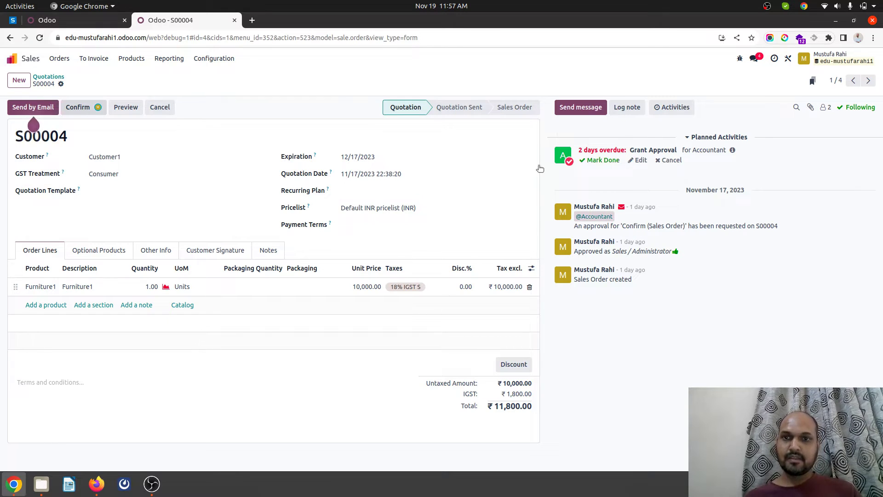
Change the Furniture1 unit price to 5000 and save, then back to 10,000 and save
{"action": "left_click", "coordinate": [360, 291]}
{"action": "type", "text": "5000"}
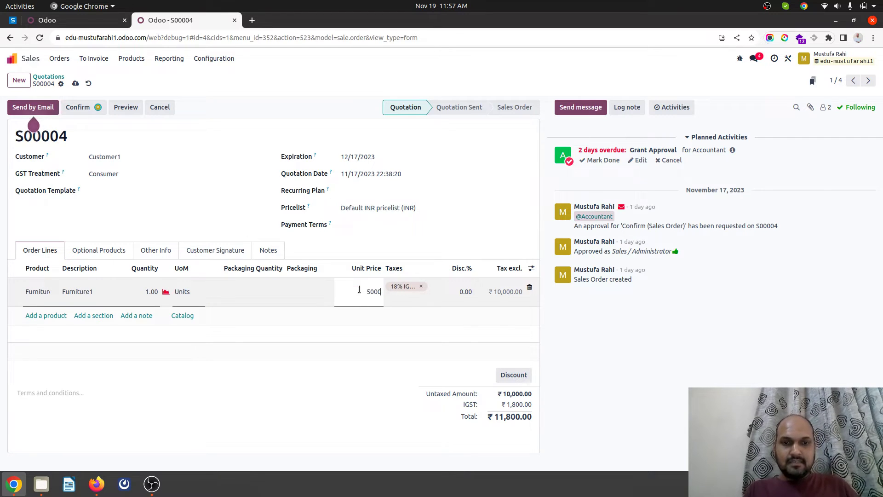
{"action": "left_click", "coordinate": [249, 222]}
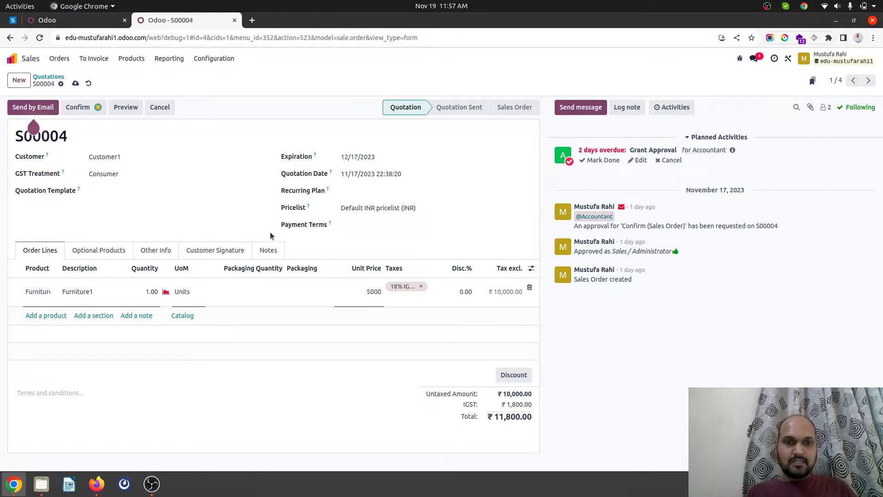
{"action": "left_click", "coordinate": [75, 83]}
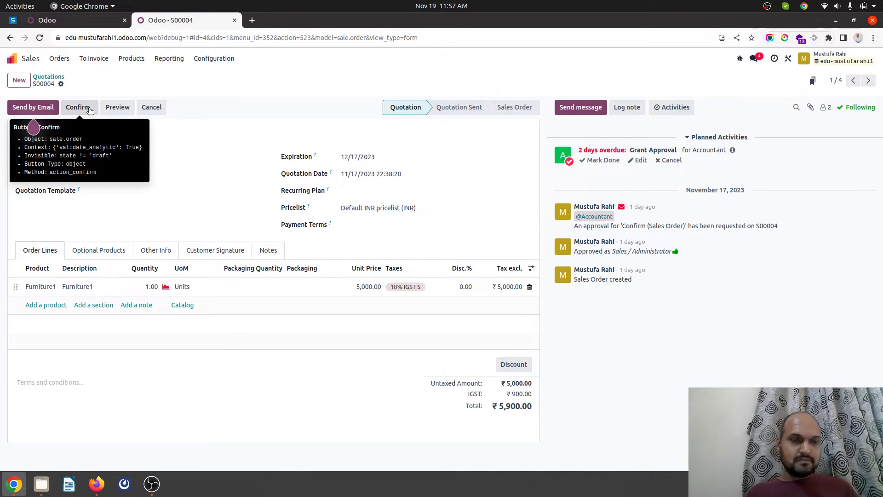
{"action": "left_click", "coordinate": [359, 289]}
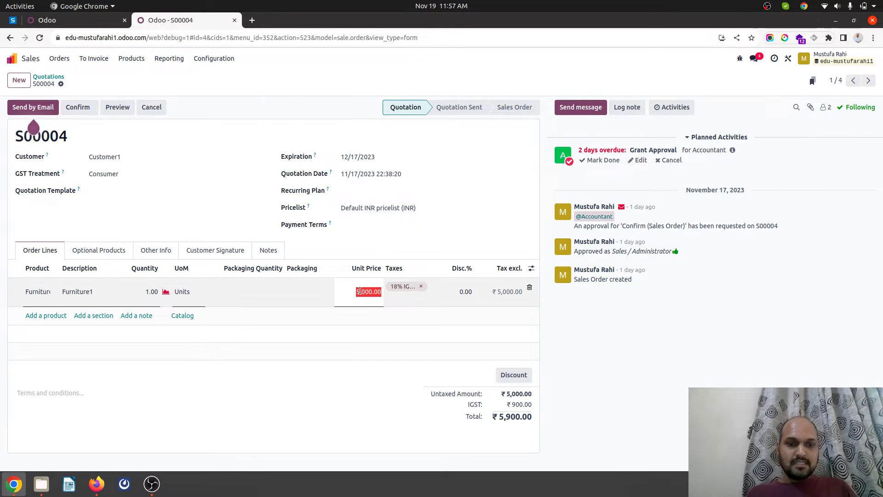
{"action": "type", "text": "10"}
{"action": "key", "text": "Tab"}
{"action": "left_click", "coordinate": [76, 83]}
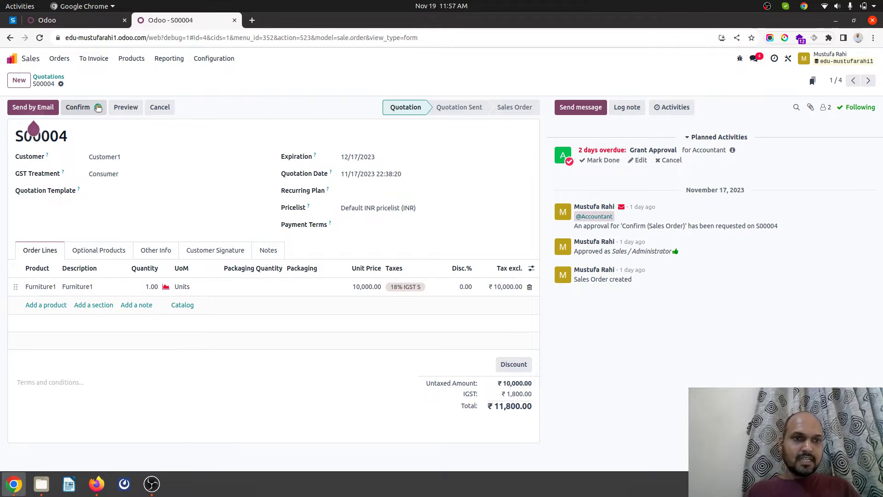
Raise the unit price to 15,000, save, check required approvals, and return to Studio
{"action": "left_click", "coordinate": [361, 287]}
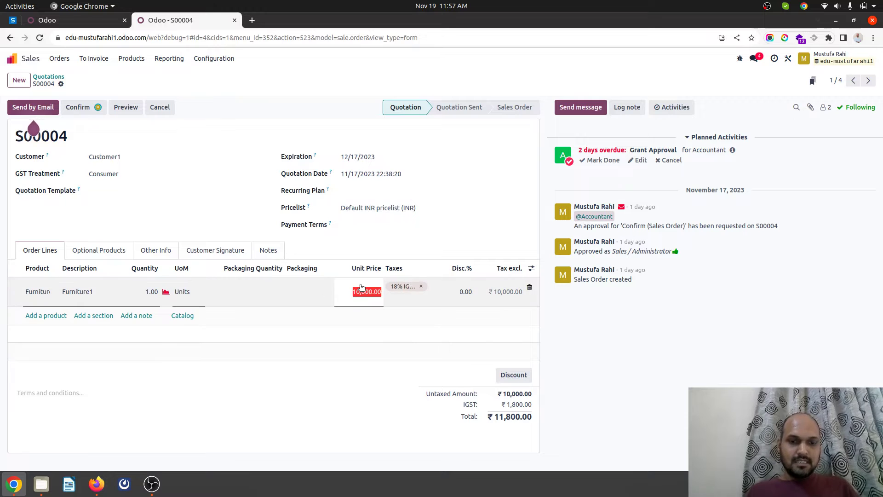
{"action": "type", "text": "15,000"}
{"action": "left_click", "coordinate": [75, 84]}
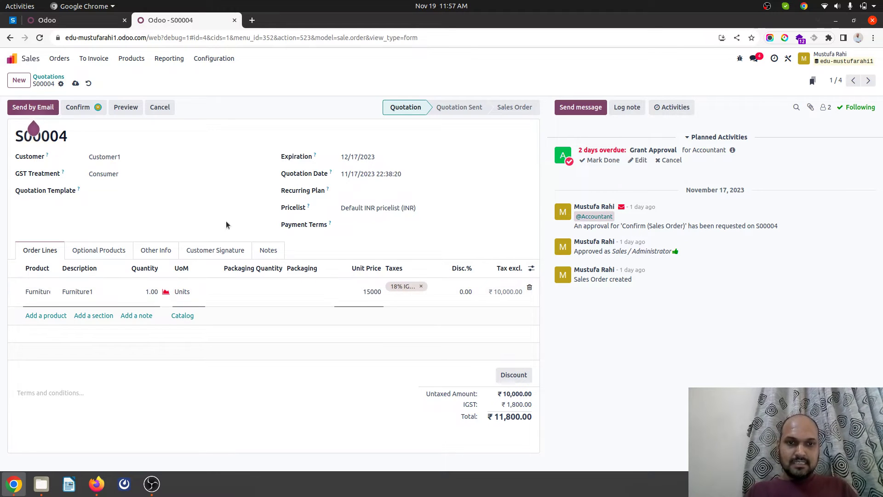
{"action": "left_click", "coordinate": [106, 109]}
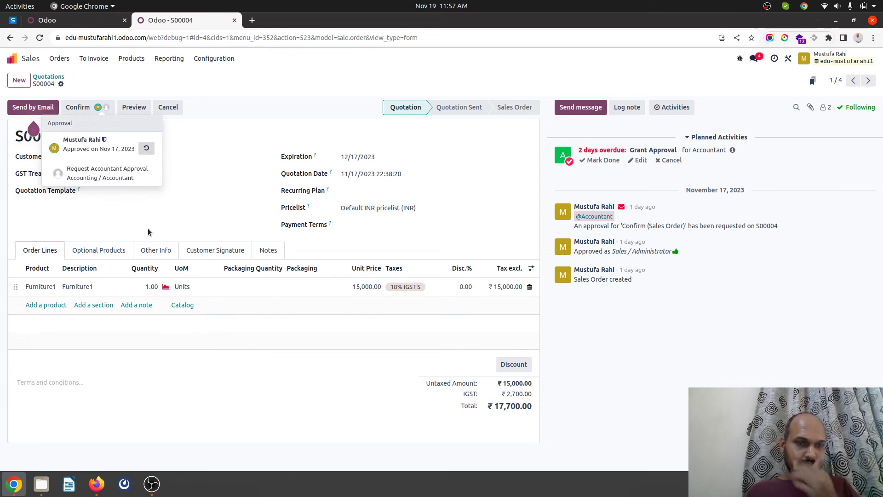
{"action": "left_click", "coordinate": [85, 22]}
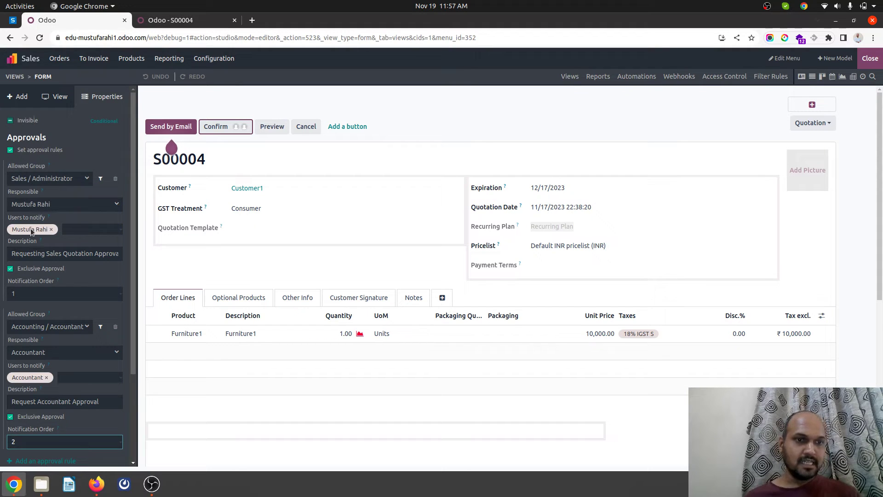
Compare the Studio approval rules with the quotation and keep Notification Order 1 on the first rule
{"action": "scroll", "coordinate": [35, 230], "scroll_direction": "down", "scroll_amount": 1}
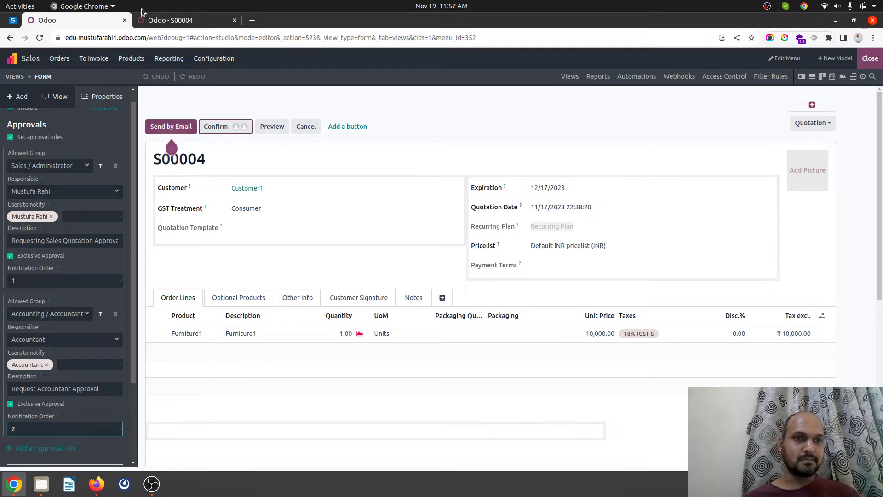
{"action": "left_click", "coordinate": [161, 20]}
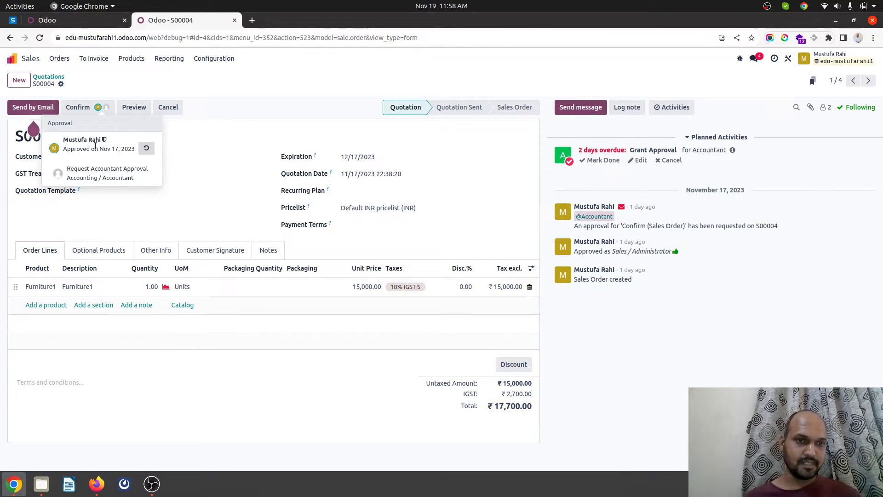
{"action": "left_click", "coordinate": [89, 20]}
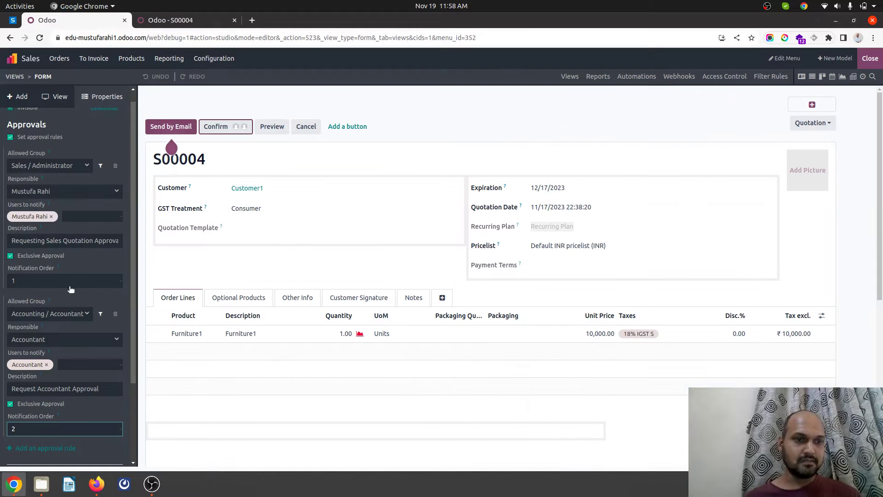
{"action": "scroll", "coordinate": [37, 282], "scroll_direction": "down", "scroll_amount": 2}
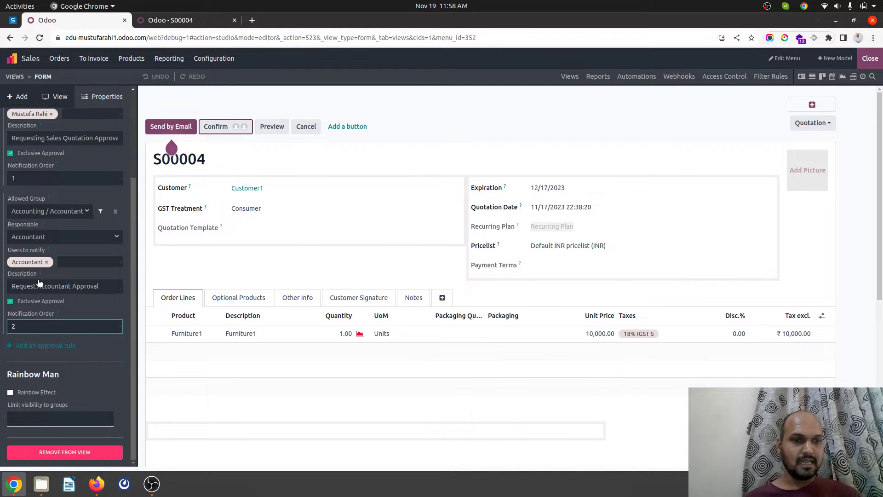
{"action": "left_click", "coordinate": [33, 177]}
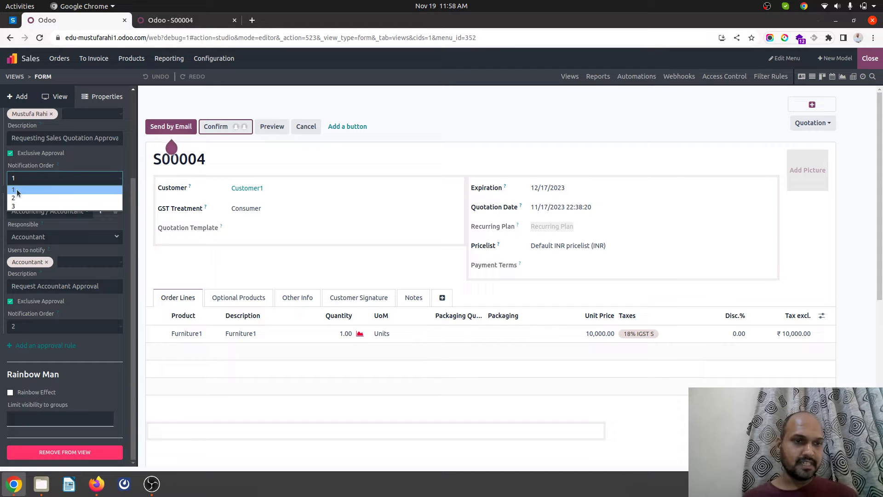
{"action": "left_click", "coordinate": [76, 160]}
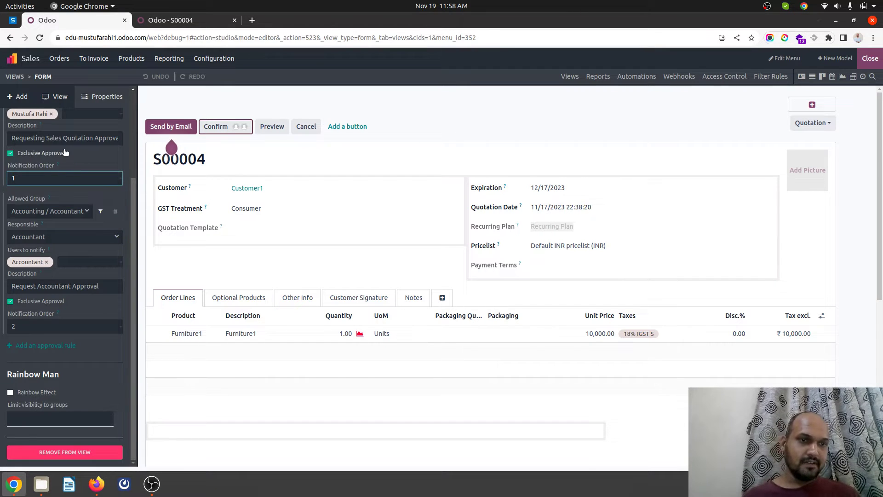
Open the Sales / Administrator rule's domain: Sales Team is Sales and Total >= 10000
{"action": "scroll", "coordinate": [73, 207], "scroll_direction": "up", "scroll_amount": 3}
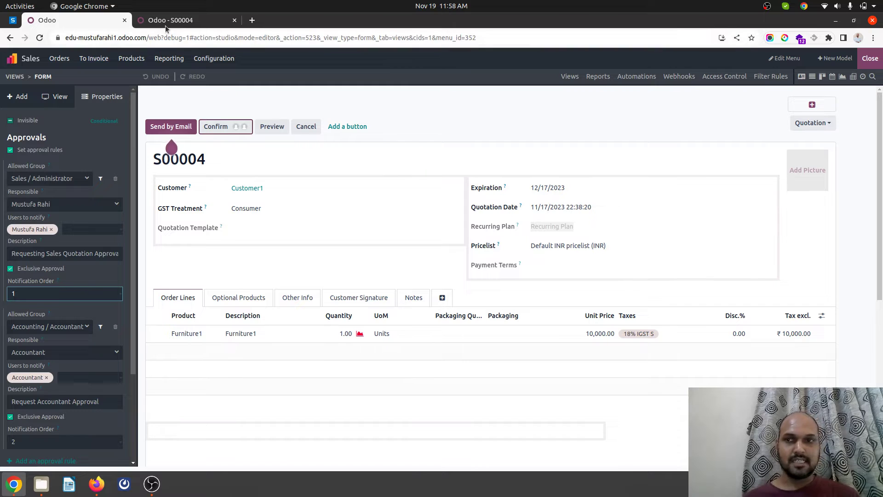
{"action": "scroll", "coordinate": [59, 204], "scroll_direction": "down", "scroll_amount": 3}
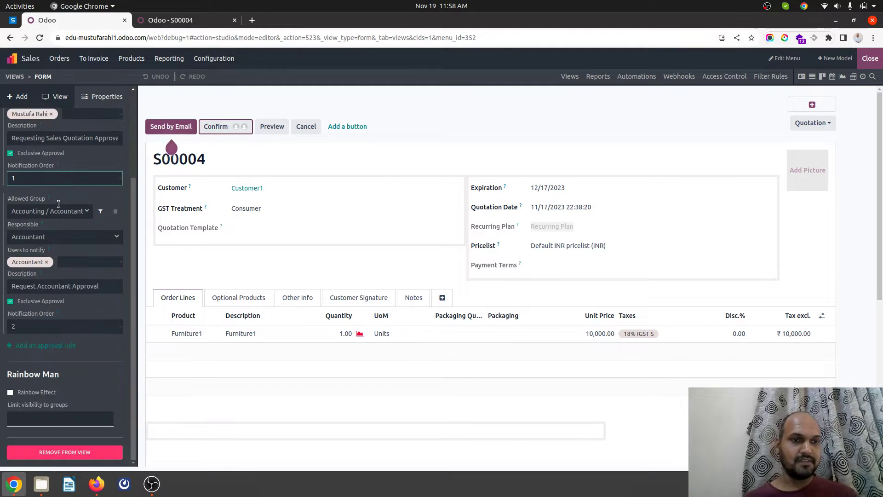
{"action": "scroll", "coordinate": [31, 180], "scroll_direction": "up", "scroll_amount": 3}
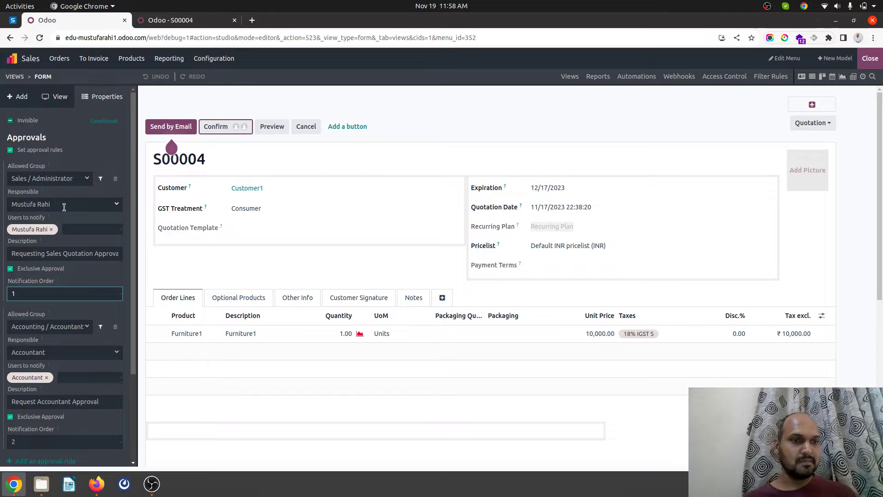
{"action": "scroll", "coordinate": [64, 208], "scroll_direction": "down", "scroll_amount": 3}
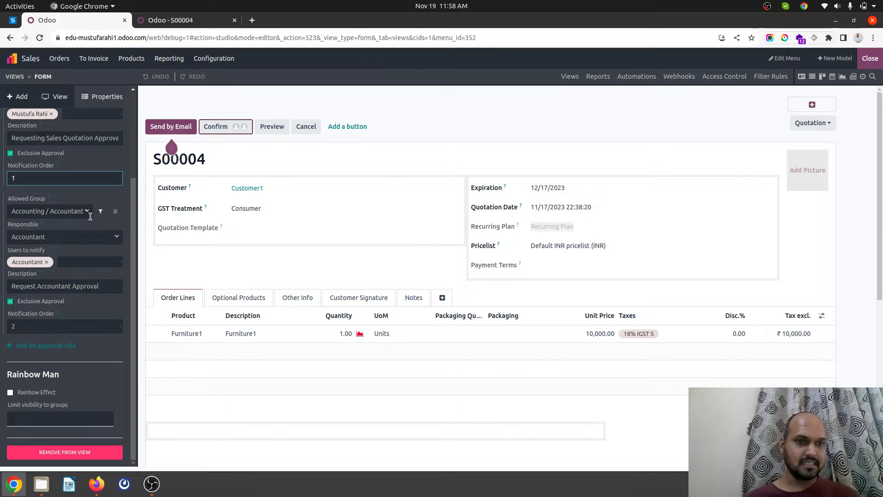
{"action": "scroll", "coordinate": [90, 217], "scroll_direction": "up", "scroll_amount": 3}
{"action": "left_click", "coordinate": [101, 179]}
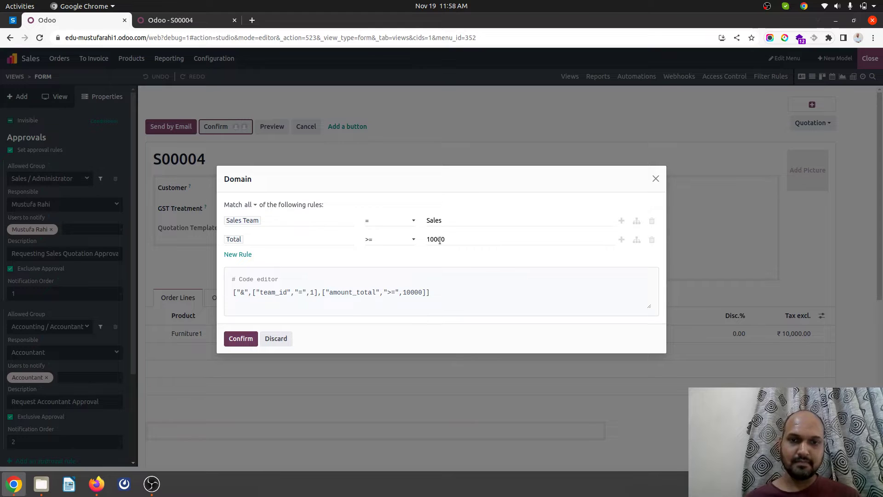
Inspect the Accountant rule's Match any domain (Total >= 15000 or Payment Terms 30/45 Days) and discard
{"action": "left_click", "coordinate": [276, 338]}
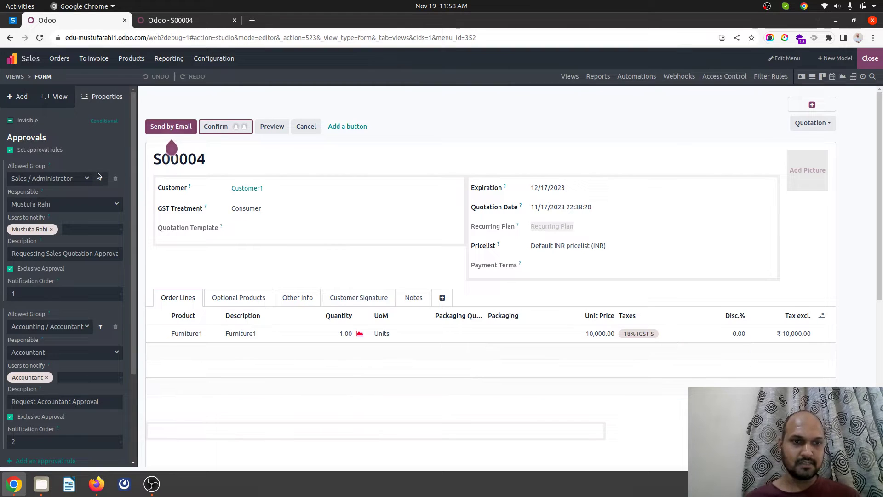
{"action": "left_click", "coordinate": [102, 329]}
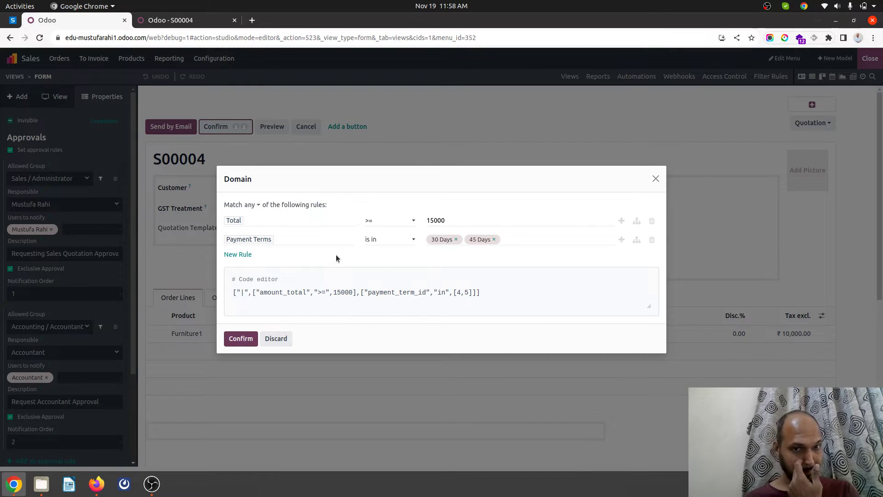
{"action": "left_click", "coordinate": [252, 205]}
{"action": "left_click", "coordinate": [252, 206]}
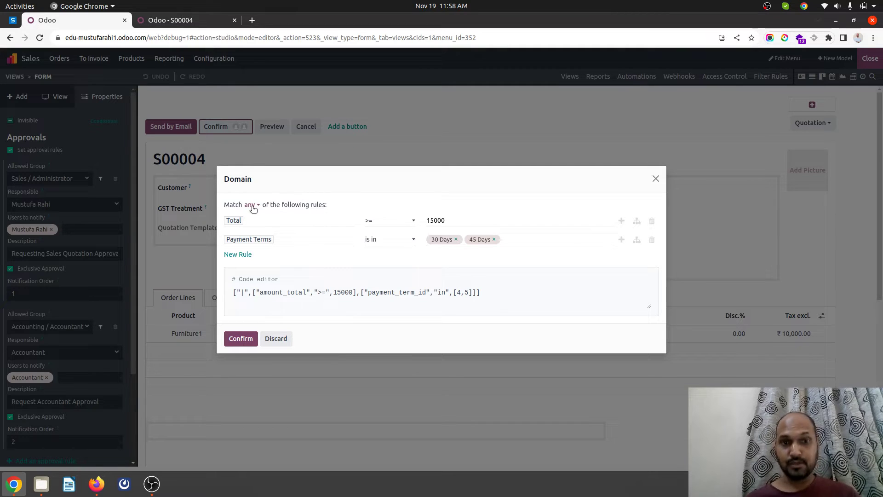
{"action": "left_click", "coordinate": [254, 207]}
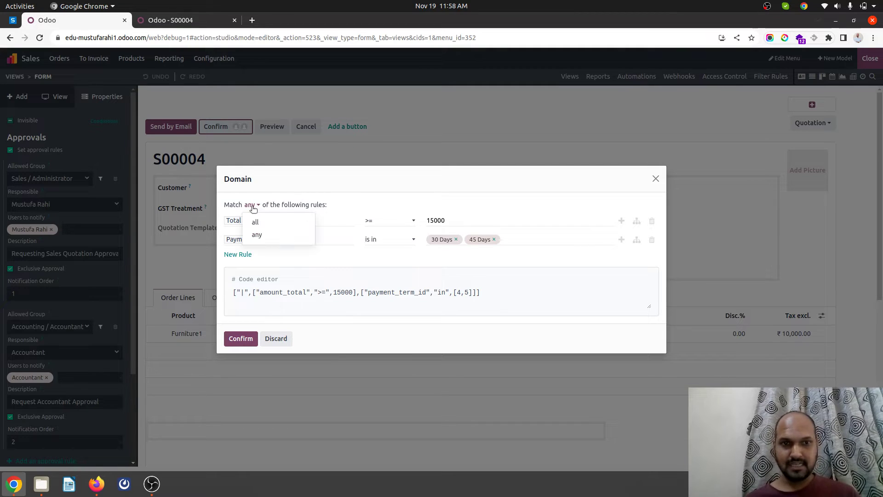
{"action": "left_click", "coordinate": [275, 339]}
Lower S00004's Furniture1 unit price to 1,000 and save the quotation
{"action": "left_click", "coordinate": [175, 20]}
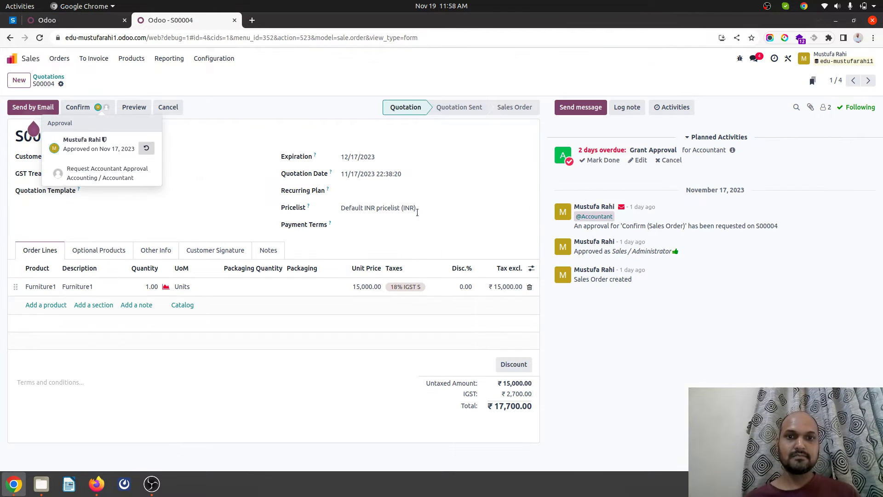
{"action": "left_click", "coordinate": [366, 190]}
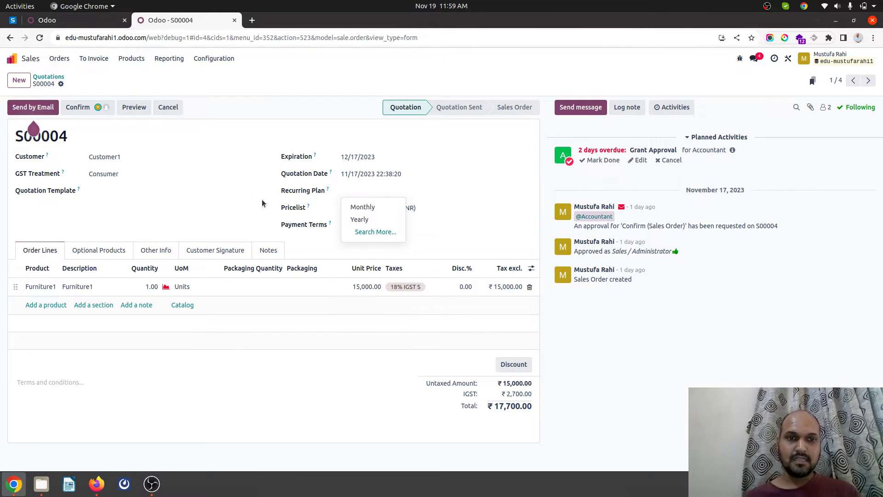
{"action": "left_click", "coordinate": [356, 289]}
{"action": "type", "text": "1000"}
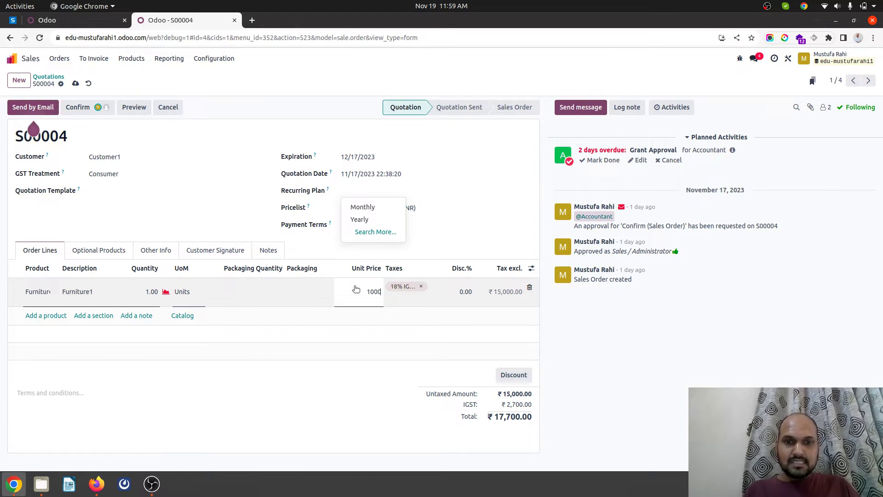
{"action": "left_click", "coordinate": [239, 230]}
{"action": "left_click", "coordinate": [75, 83]}
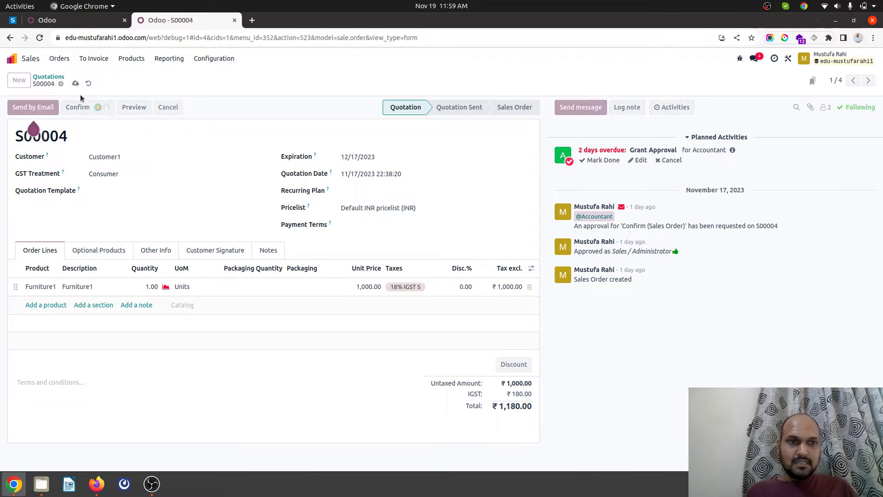
Set Payment Terms to 30 Days, confirm it still needs Accountant approval, then return to Studio
{"action": "left_click", "coordinate": [386, 225]}
{"action": "left_click", "coordinate": [385, 286]}
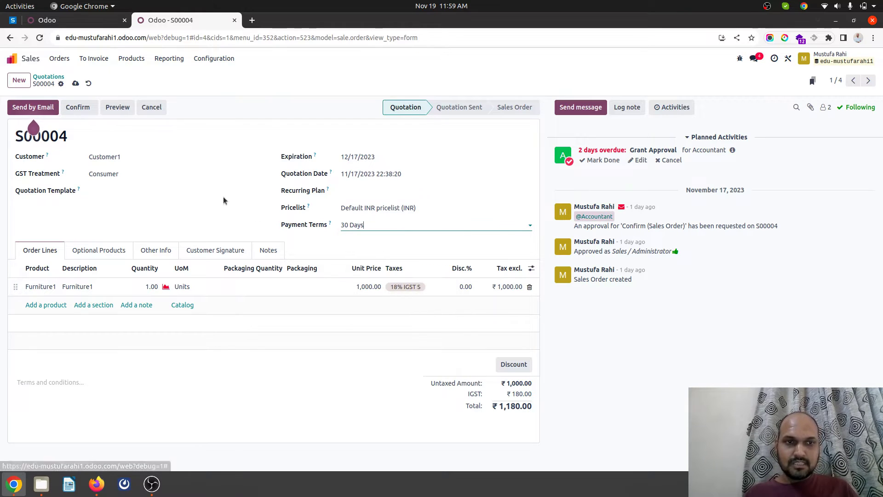
{"action": "left_click", "coordinate": [78, 106]}
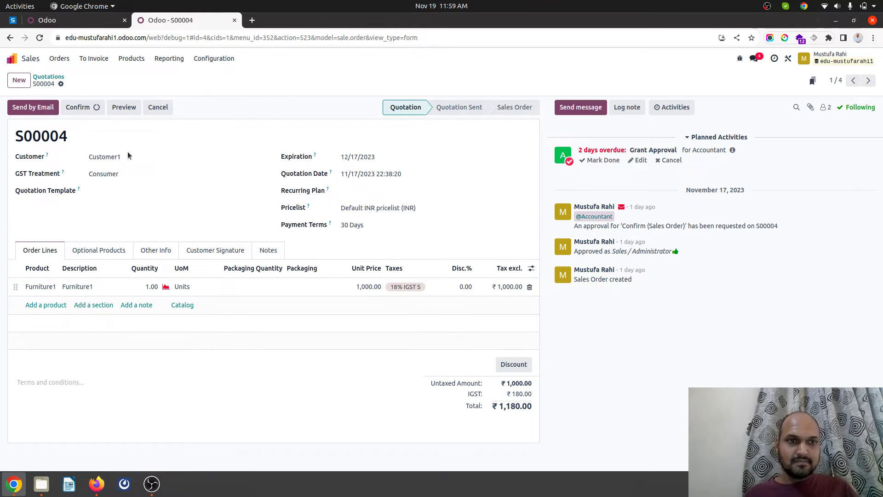
{"action": "left_click", "coordinate": [98, 111]}
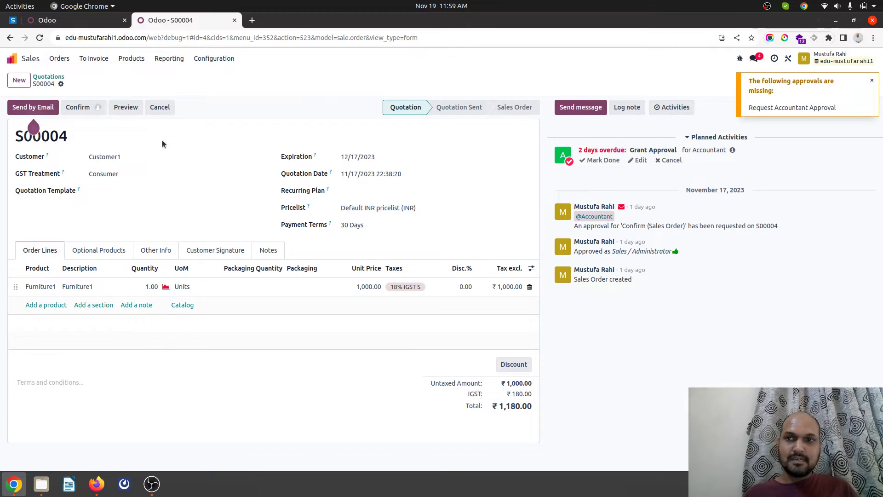
{"action": "left_click", "coordinate": [100, 108]}
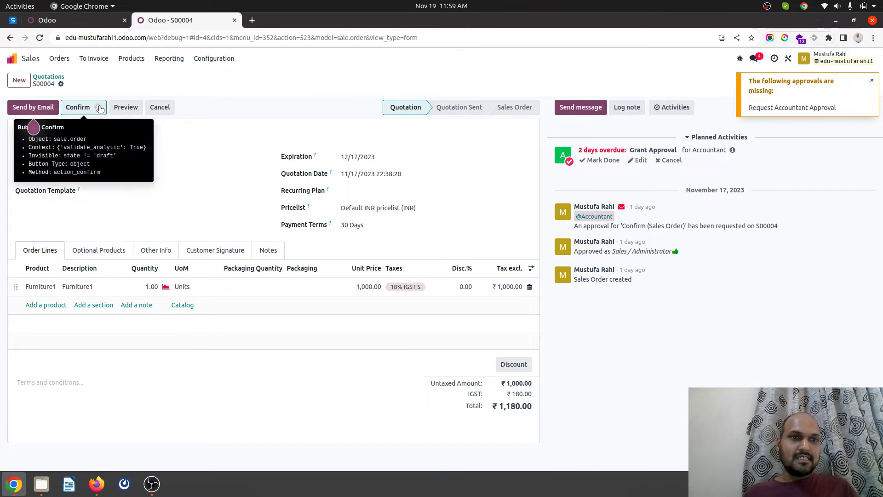
{"action": "left_click", "coordinate": [97, 108]}
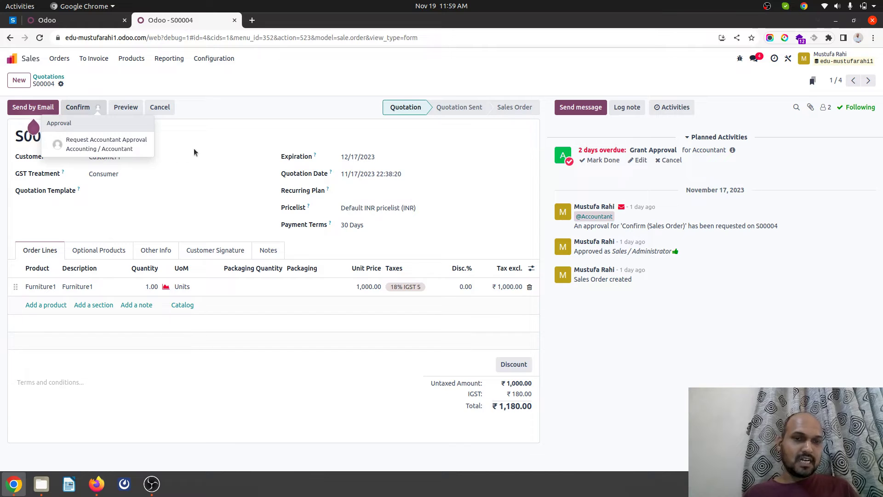
{"action": "left_click", "coordinate": [238, 208]}
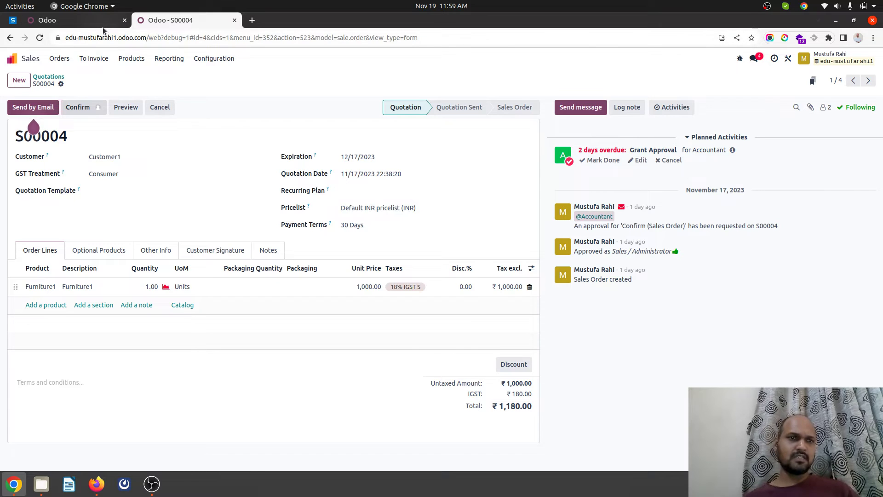
{"action": "mouse_move", "coordinate": [103, 28]}
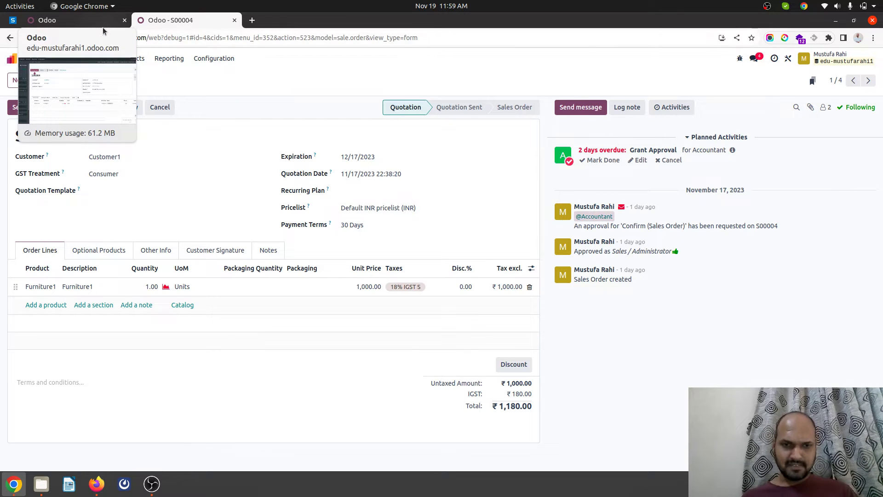
{"action": "left_click", "coordinate": [103, 27]}
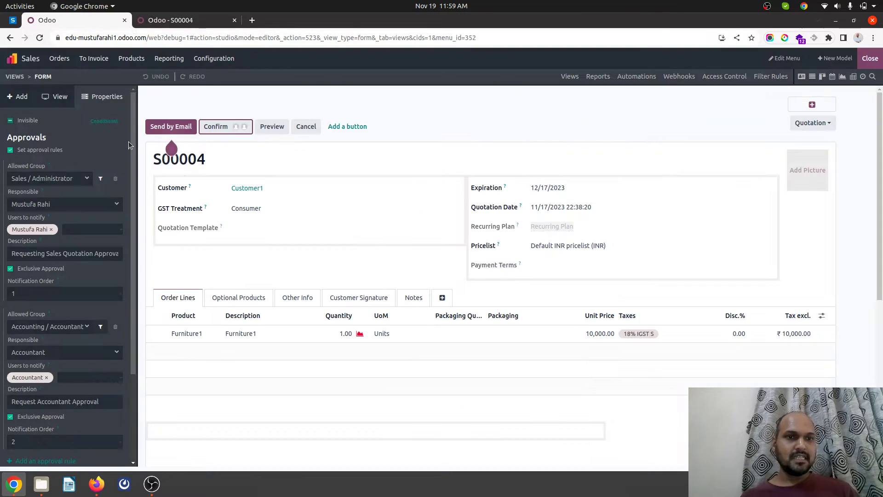
{"action": "scroll", "coordinate": [26, 168], "scroll_direction": "down", "scroll_amount": 5}
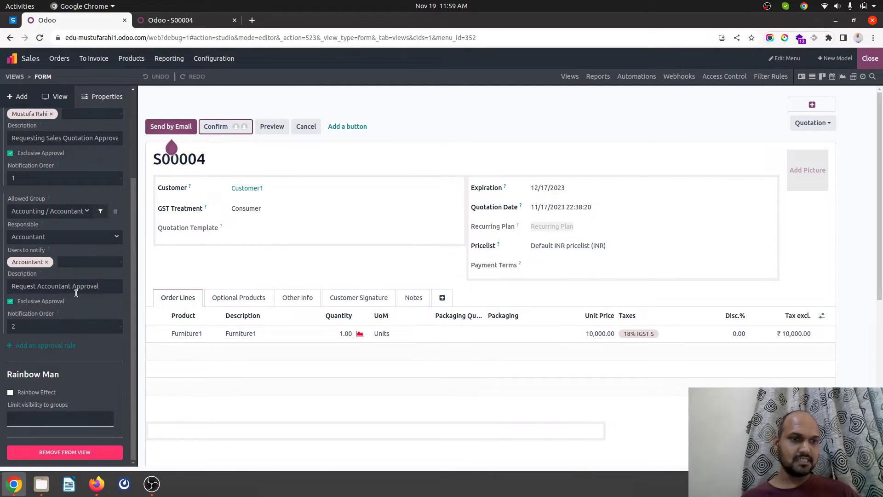
Open the first approval rule's conditions, add a new rule and browse its available fields
{"action": "scroll", "coordinate": [76, 293], "scroll_direction": "up", "scroll_amount": 5}
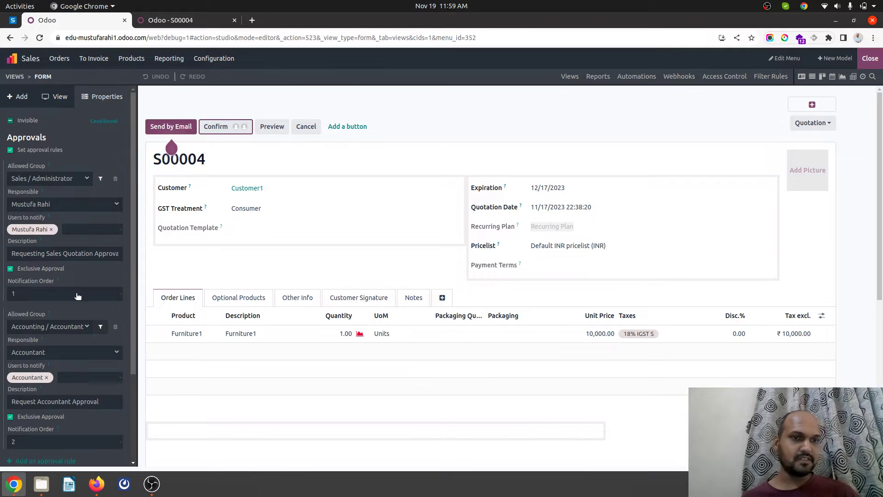
{"action": "left_click", "coordinate": [100, 179]}
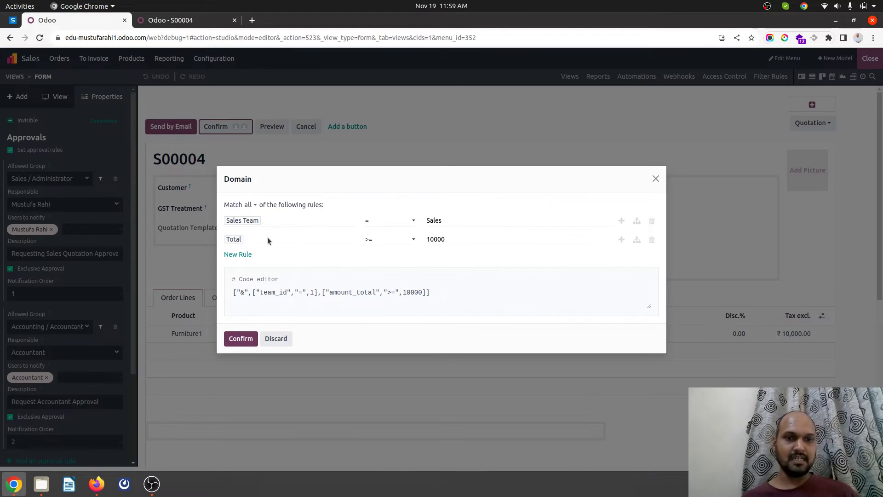
{"action": "left_click", "coordinate": [238, 255]}
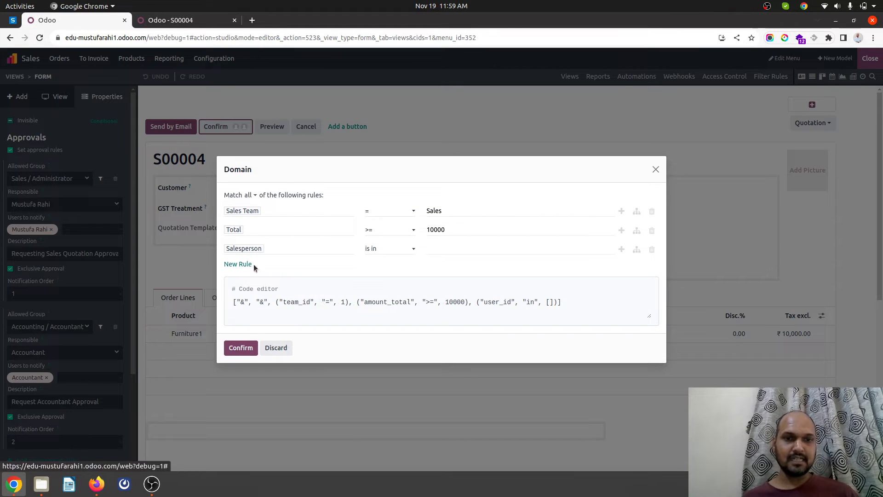
{"action": "left_click", "coordinate": [273, 250]}
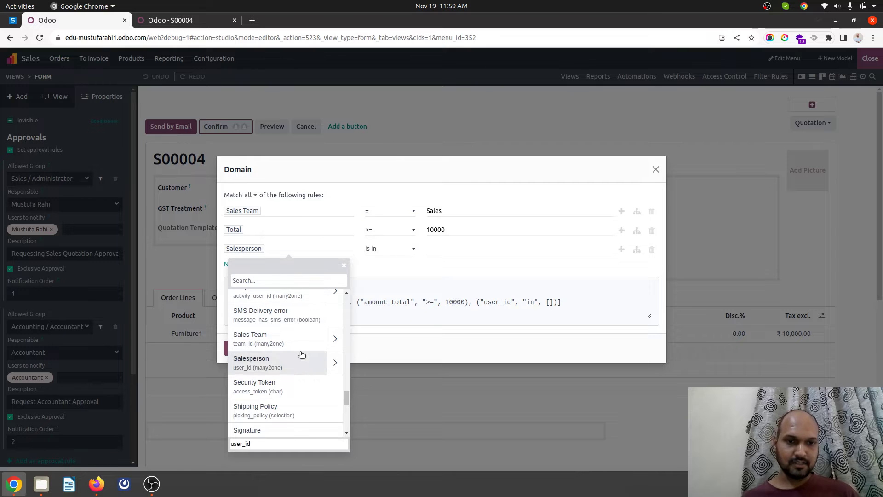
{"action": "scroll", "coordinate": [301, 354], "scroll_direction": "down", "scroll_amount": 2}
{"action": "scroll", "coordinate": [301, 354], "scroll_direction": "down", "scroll_amount": 3}
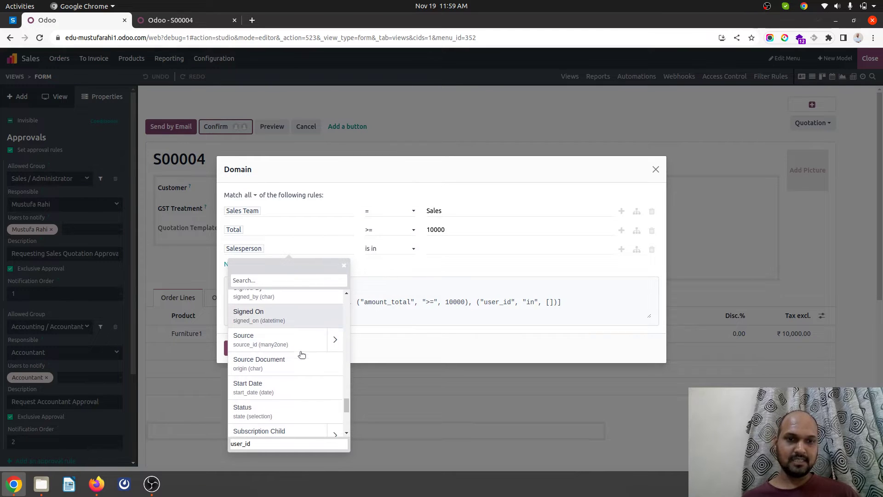
{"action": "scroll", "coordinate": [302, 354], "scroll_direction": "down", "scroll_amount": 3}
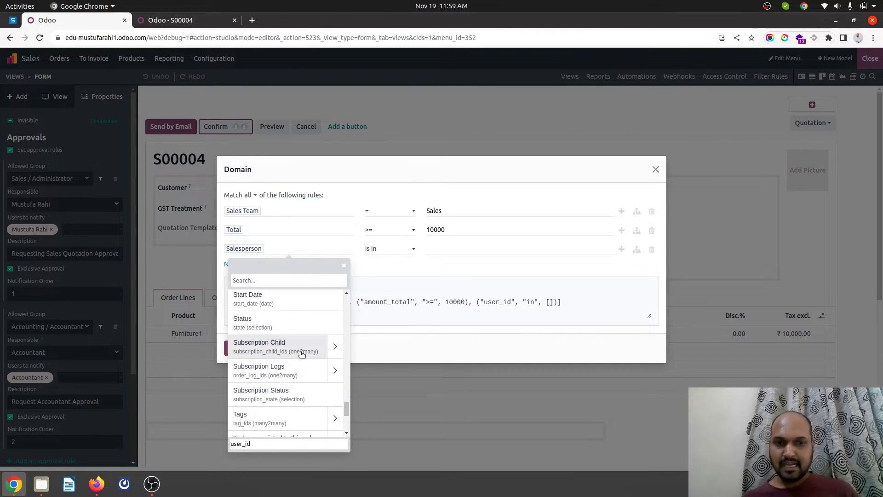
{"action": "scroll", "coordinate": [301, 353], "scroll_direction": "down", "scroll_amount": 5}
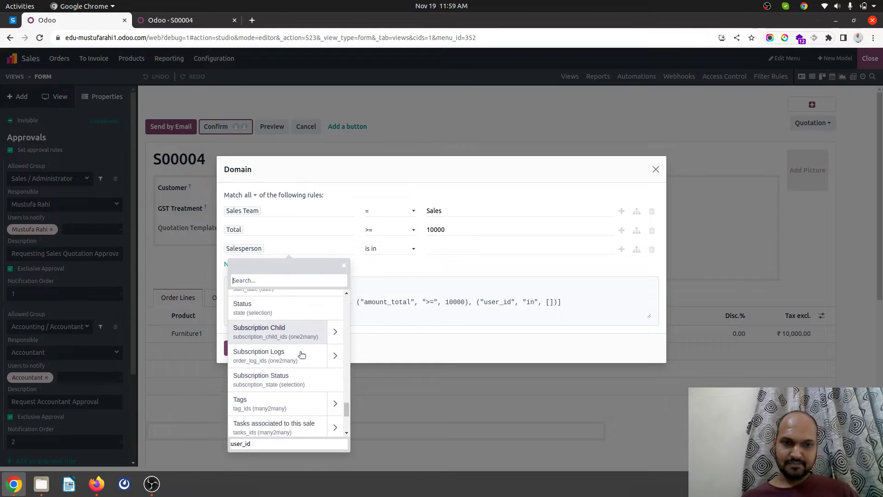
{"action": "scroll", "coordinate": [299, 357], "scroll_direction": "up", "scroll_amount": 10}
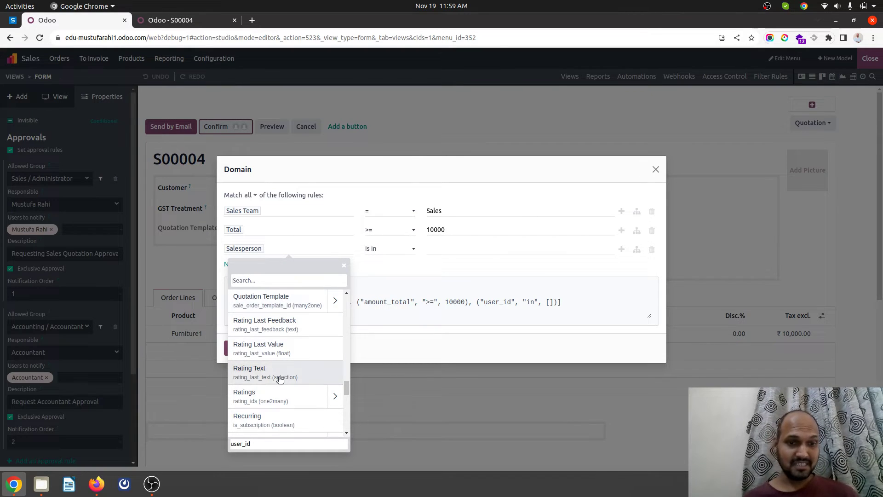
{"action": "scroll", "coordinate": [282, 374], "scroll_direction": "down", "scroll_amount": 3}
{"action": "scroll", "coordinate": [280, 379], "scroll_direction": "down", "scroll_amount": 3}
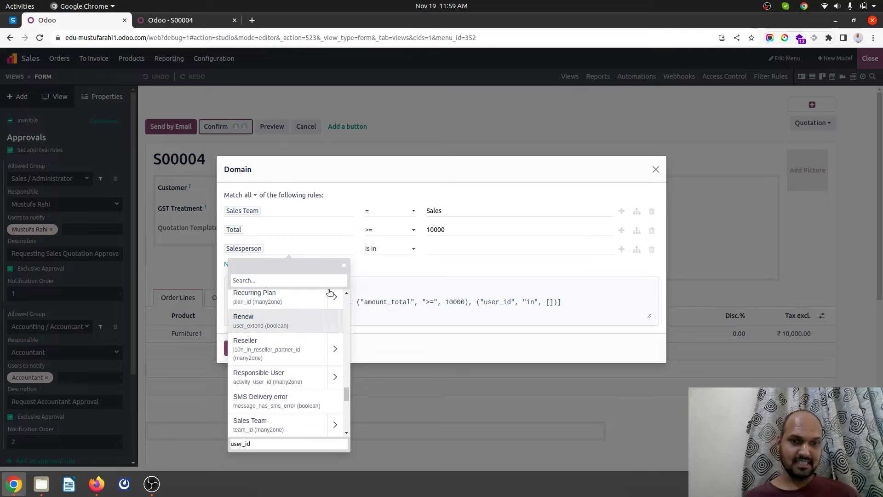
{"action": "left_click", "coordinate": [397, 264]}
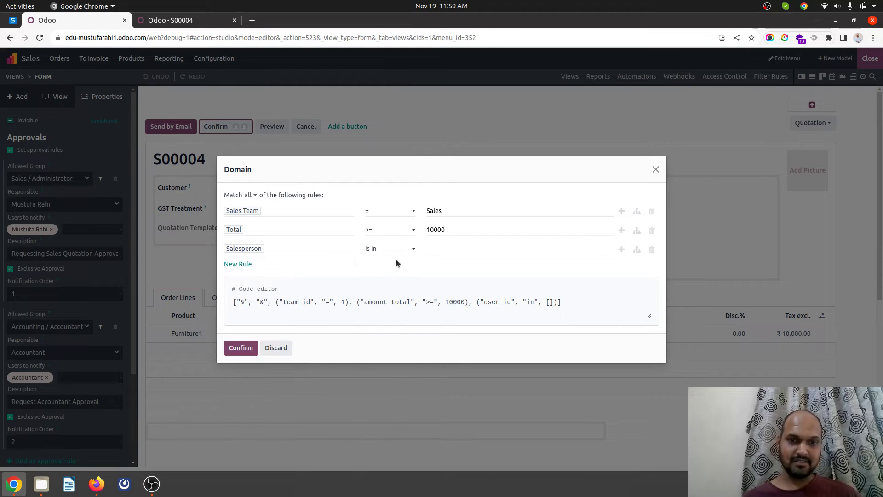
Close the Domain dialog without saving and go back to quotation S00004
{"action": "left_click", "coordinate": [654, 170]}
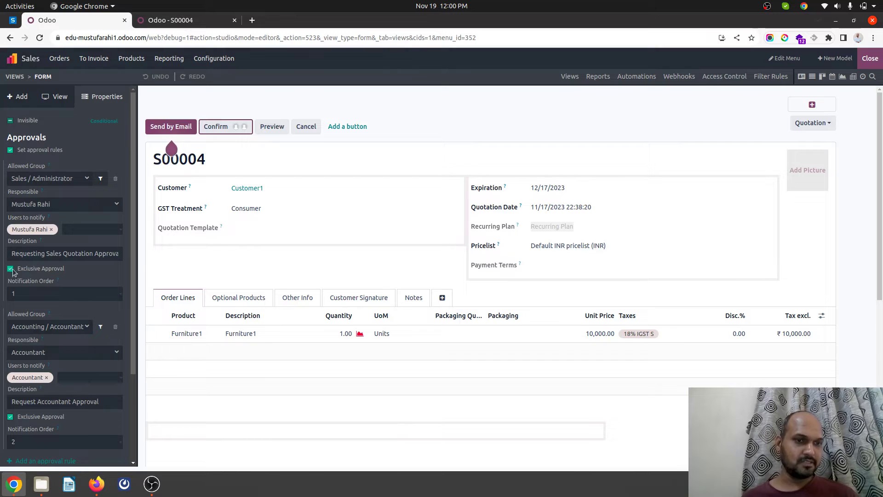
{"action": "scroll", "coordinate": [13, 251], "scroll_direction": "down", "scroll_amount": 1}
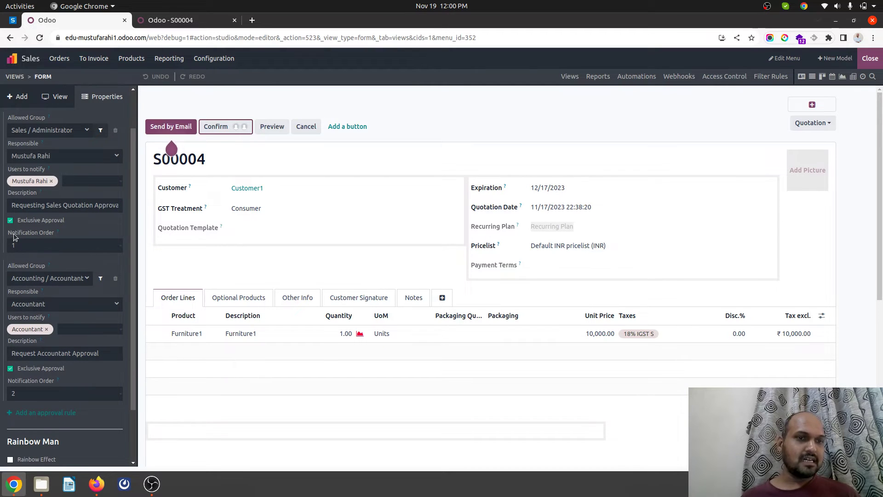
{"action": "scroll", "coordinate": [60, 243], "scroll_direction": "down", "scroll_amount": 2}
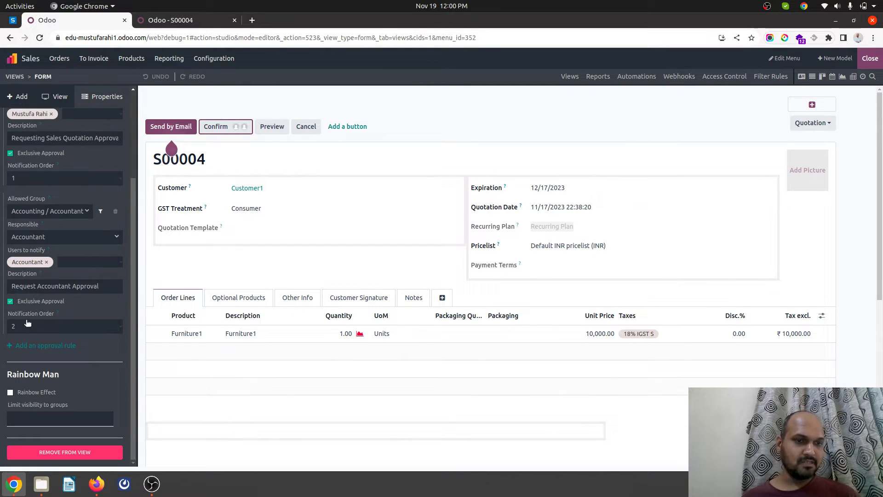
{"action": "scroll", "coordinate": [27, 324], "scroll_direction": "up", "scroll_amount": 3}
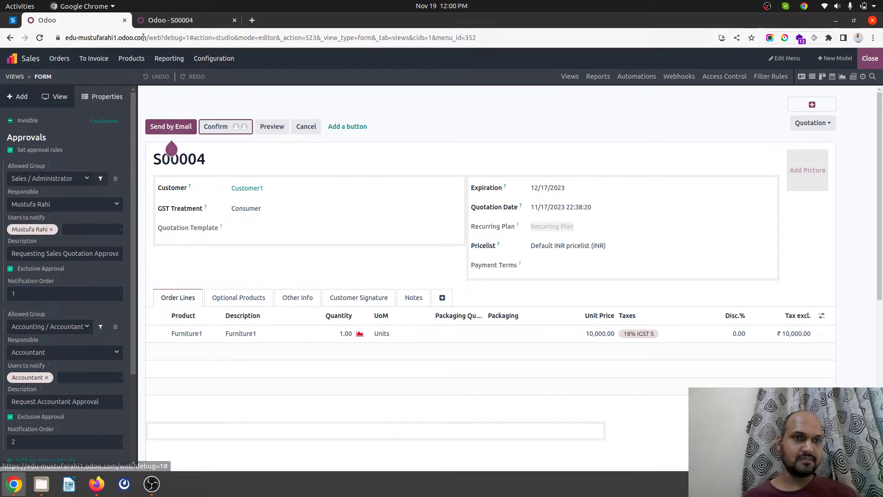
{"action": "left_click", "coordinate": [181, 21]}
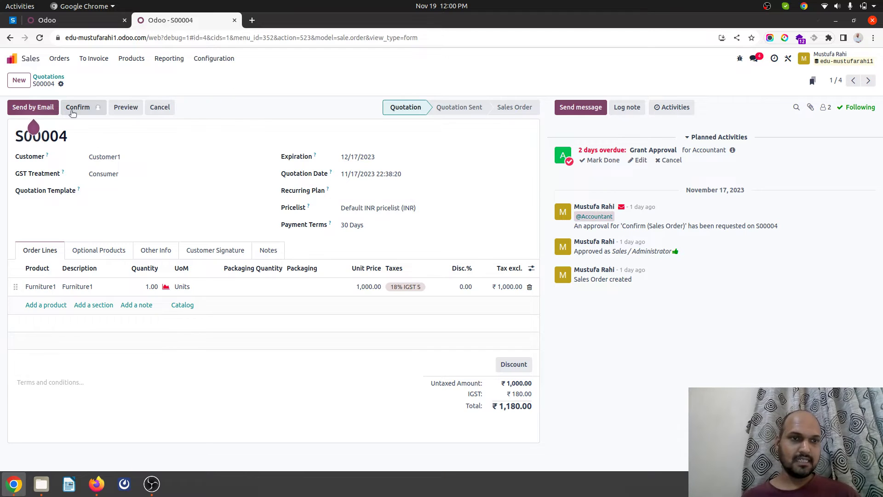
Re-enter 1000 as the Furniture1 unit price and save S00004
{"action": "left_click", "coordinate": [370, 287]}
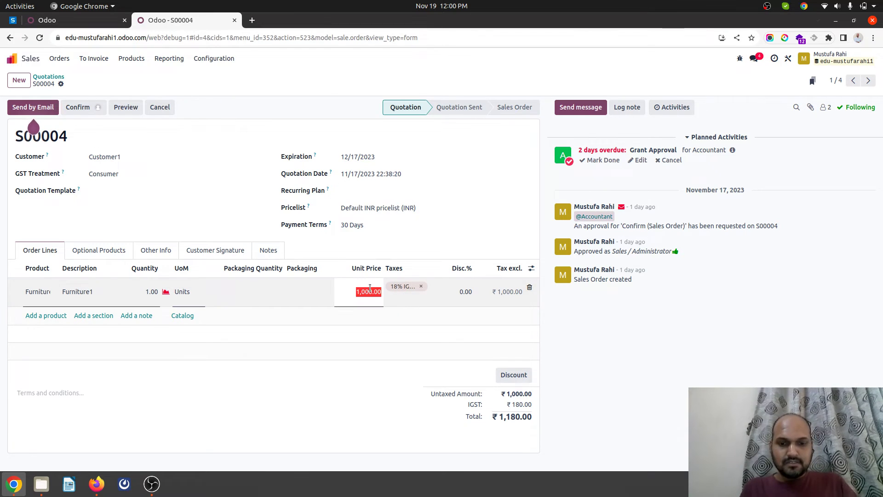
{"action": "type", "text": "1"}
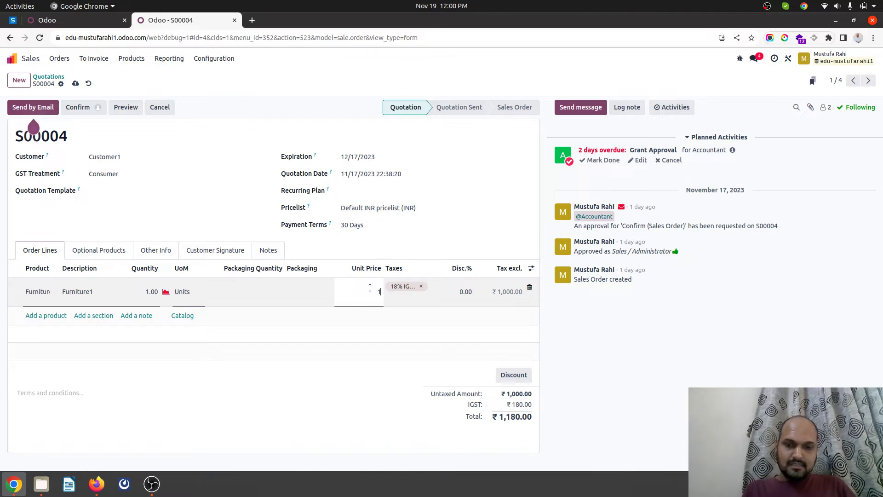
{"action": "type", "text": "000"}
{"action": "key", "text": "Return"}
{"action": "left_click", "coordinate": [330, 227]}
{"action": "left_click", "coordinate": [76, 84]}
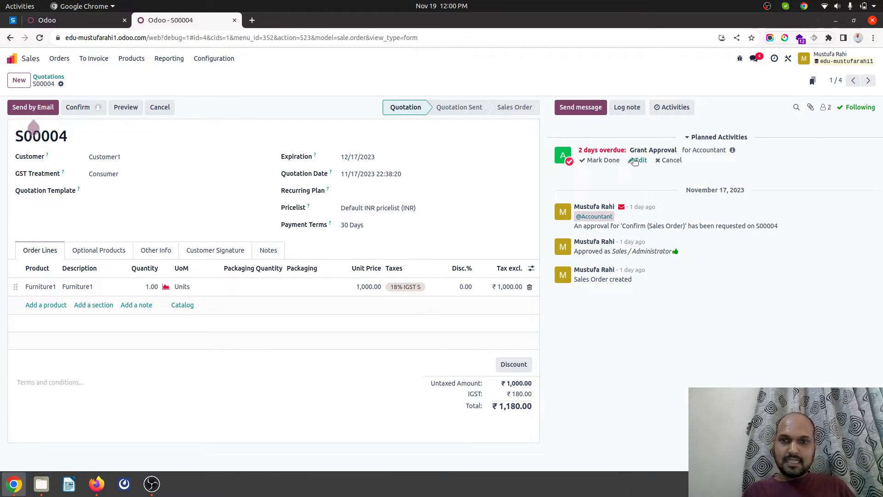
In the Firefox session, open S00004 from the quotations list with My Quotations filter removed
{"action": "left_click", "coordinate": [96, 484]}
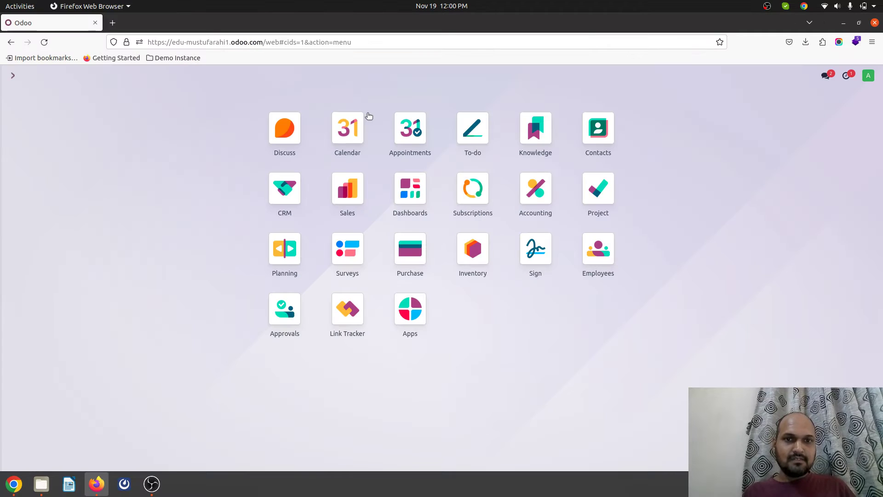
{"action": "left_click", "coordinate": [343, 195]}
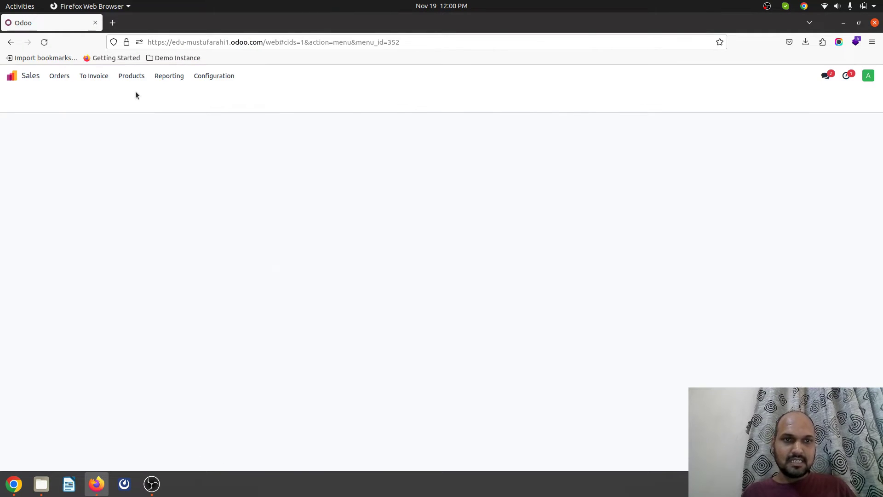
{"action": "left_click", "coordinate": [62, 76]}
{"action": "left_click", "coordinate": [64, 93]}
{"action": "left_click", "coordinate": [379, 97]}
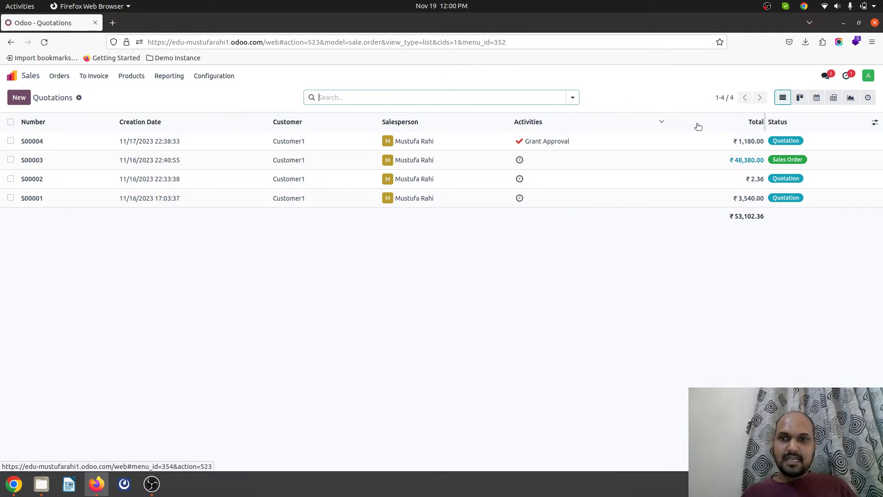
{"action": "left_click", "coordinate": [868, 75]}
{"action": "left_click", "coordinate": [867, 74]}
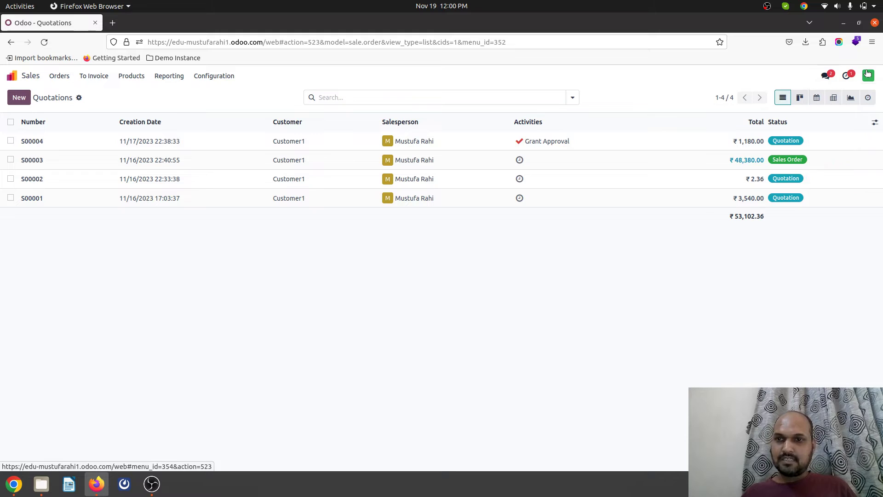
{"action": "left_click", "coordinate": [255, 142]}
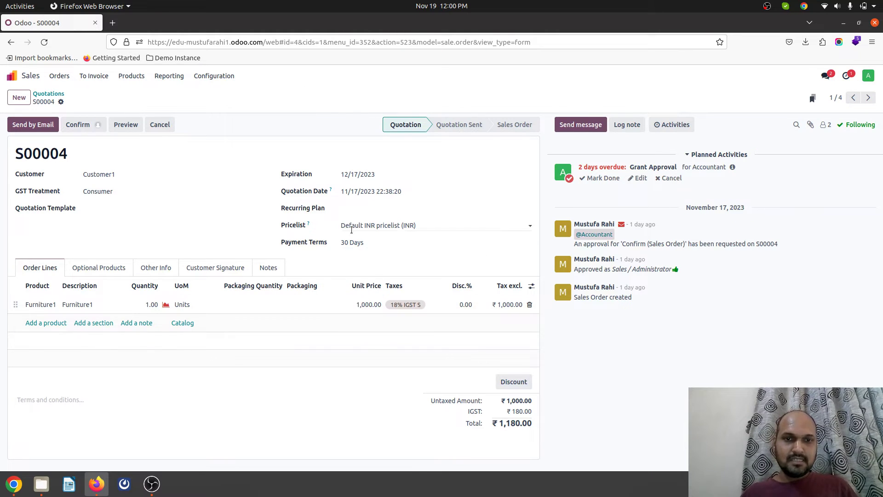
Grant the Accountant approval for confirming S00004
{"action": "left_click", "coordinate": [98, 124]}
{"action": "left_click", "coordinate": [140, 162]}
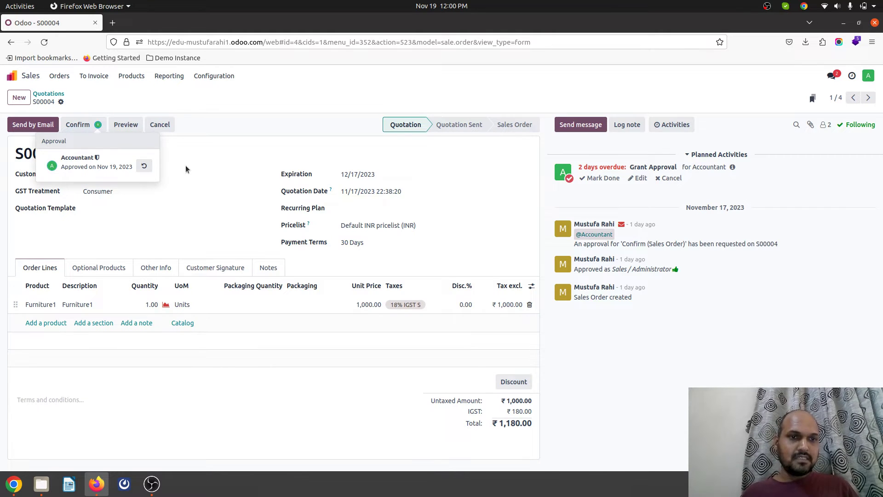
{"action": "left_click", "coordinate": [225, 164]}
In Chrome, reopen S00004 from all quotations and verify the Accountant approval is logged
{"action": "key", "text": "alt+Tab"}
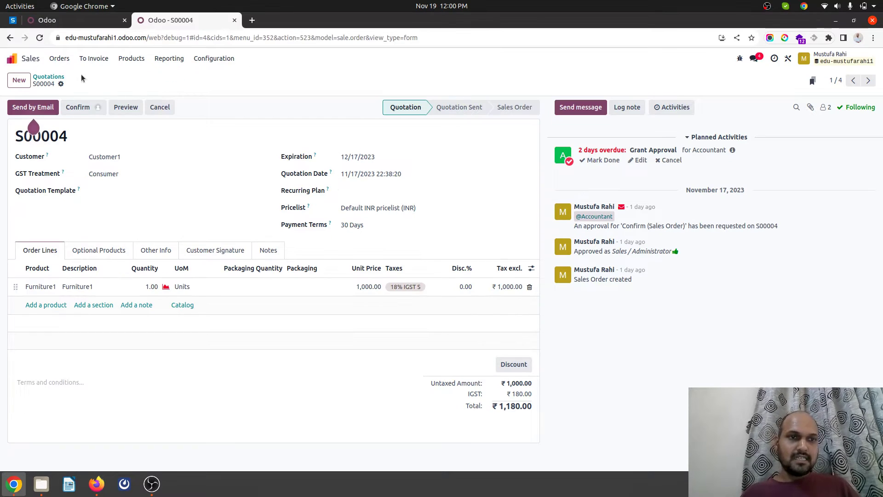
{"action": "left_click", "coordinate": [54, 76]}
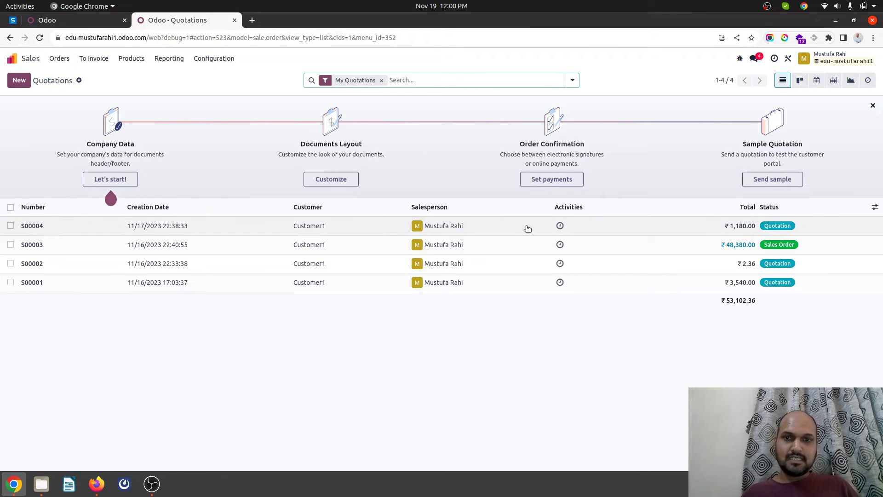
{"action": "left_click", "coordinate": [381, 80]}
{"action": "left_click", "coordinate": [230, 224]}
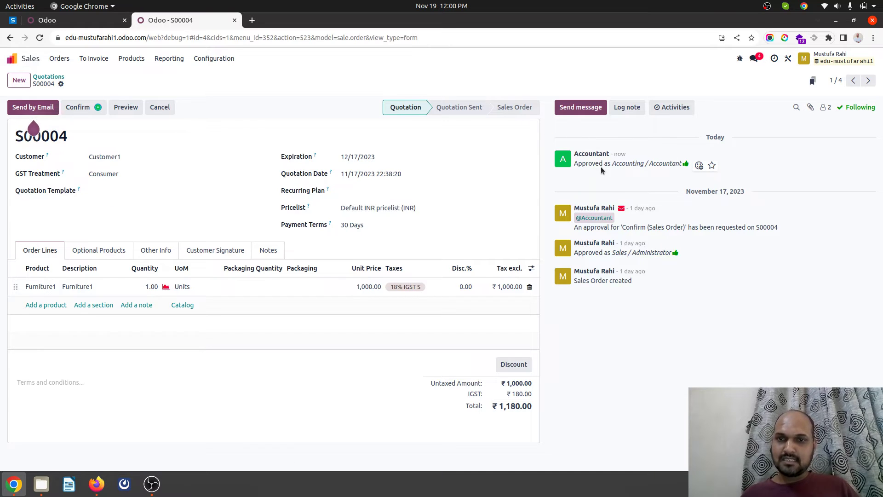
{"action": "left_click", "coordinate": [98, 107]}
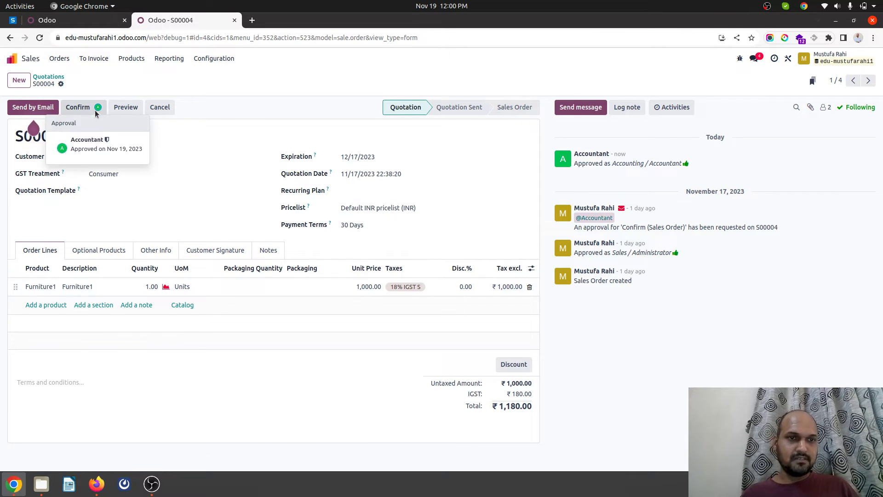
{"action": "left_click", "coordinate": [168, 150]}
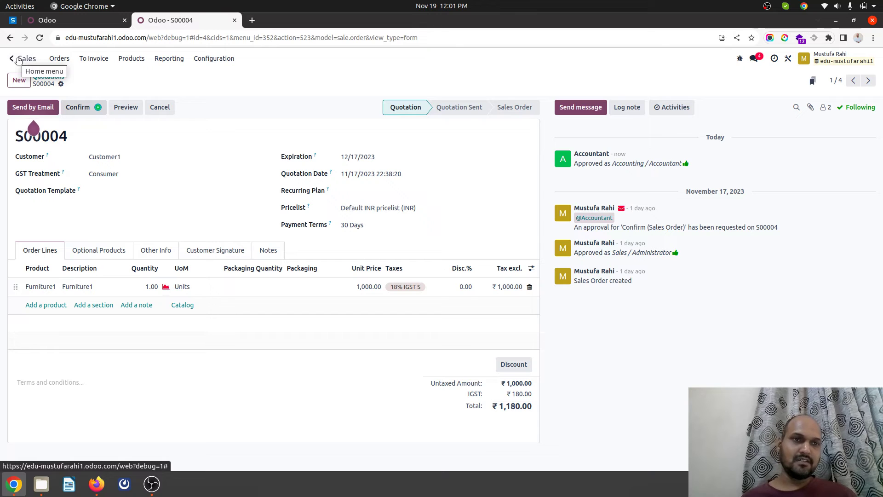
Leave S00004 for the quotations list and go to the Odoo apps home screen
{"action": "left_click", "coordinate": [45, 76]}
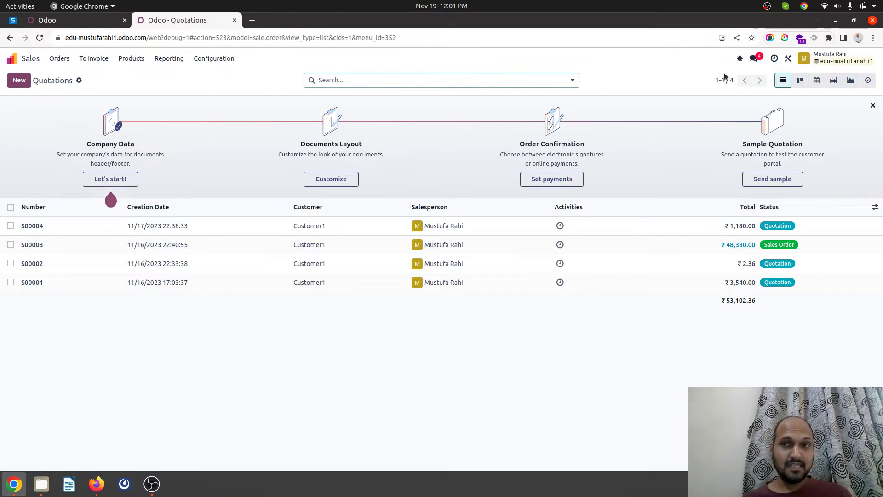
{"action": "left_click", "coordinate": [12, 59]}
In Accounting, start a new customer invoice with one Booking Fees line
{"action": "type", "text": "acc"}
{"action": "key", "text": "Return"}
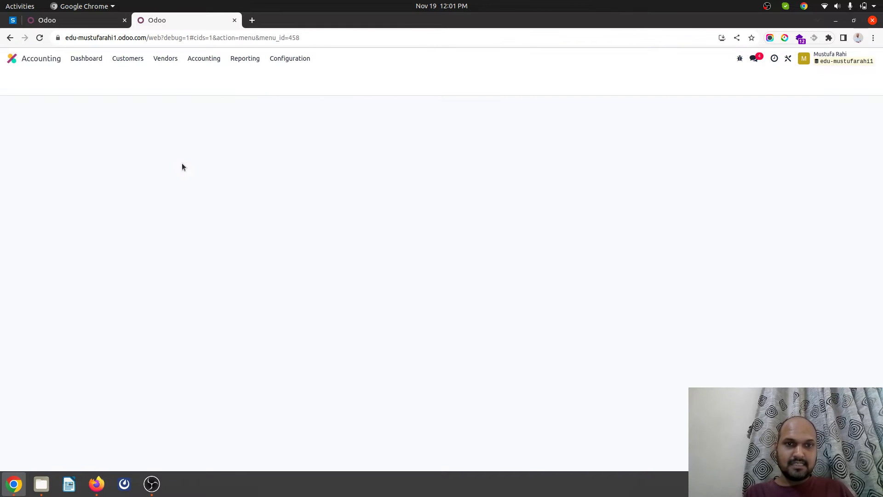
{"action": "left_click", "coordinate": [139, 62]}
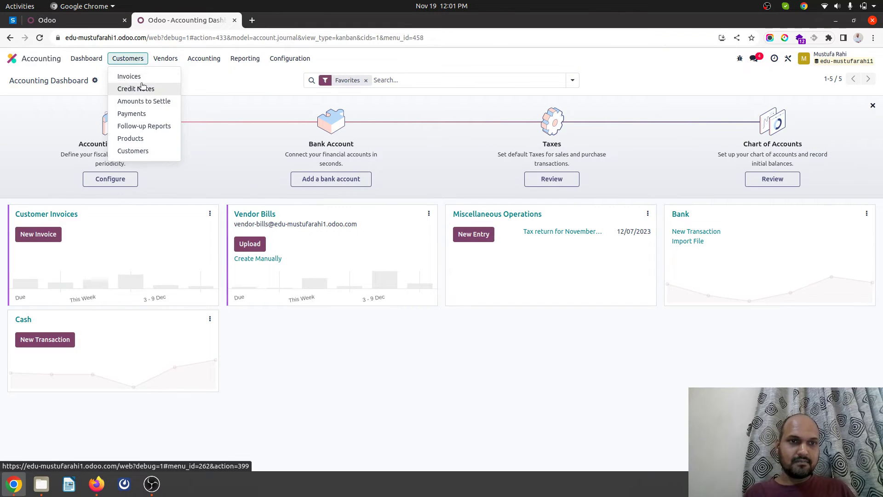
{"action": "left_click", "coordinate": [141, 77]}
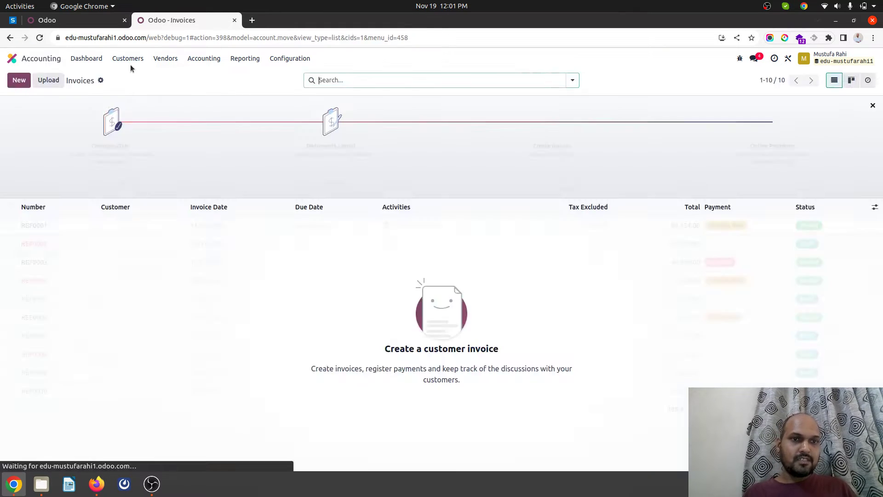
{"action": "left_click", "coordinate": [19, 80]}
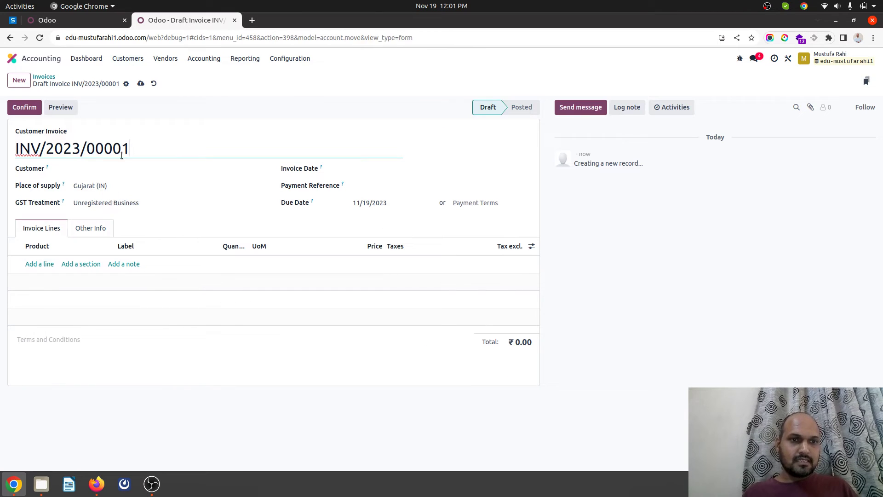
{"action": "left_click", "coordinate": [40, 263]}
{"action": "left_click", "coordinate": [49, 279]}
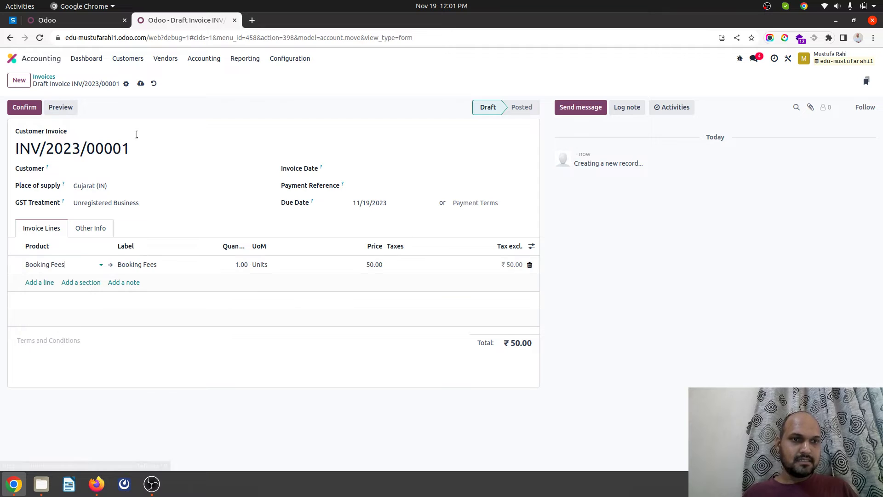
Save the draft invoice and add a Confirm approval rule for the Accounting / Accountant group
{"action": "left_click", "coordinate": [141, 84]}
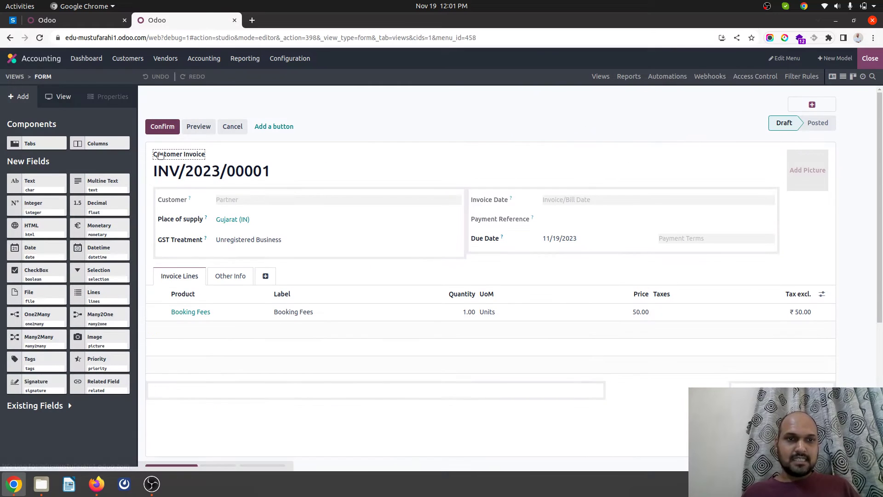
{"action": "left_click", "coordinate": [162, 127]}
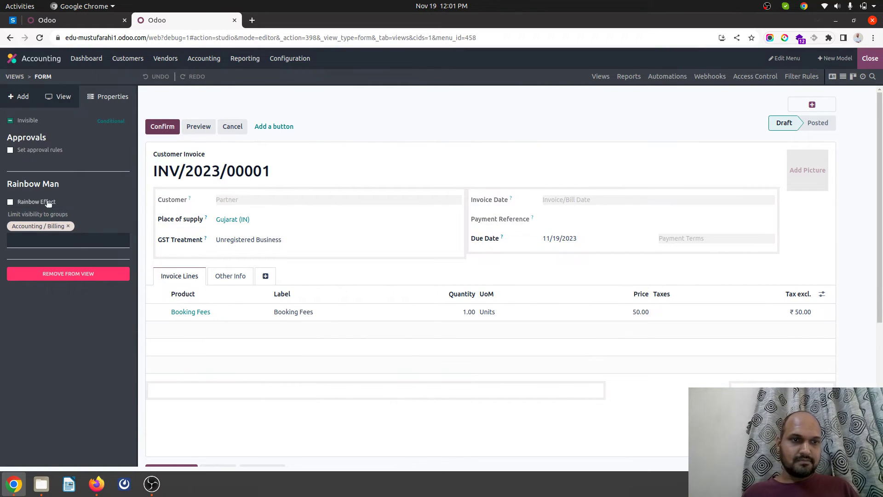
{"action": "left_click", "coordinate": [43, 150]}
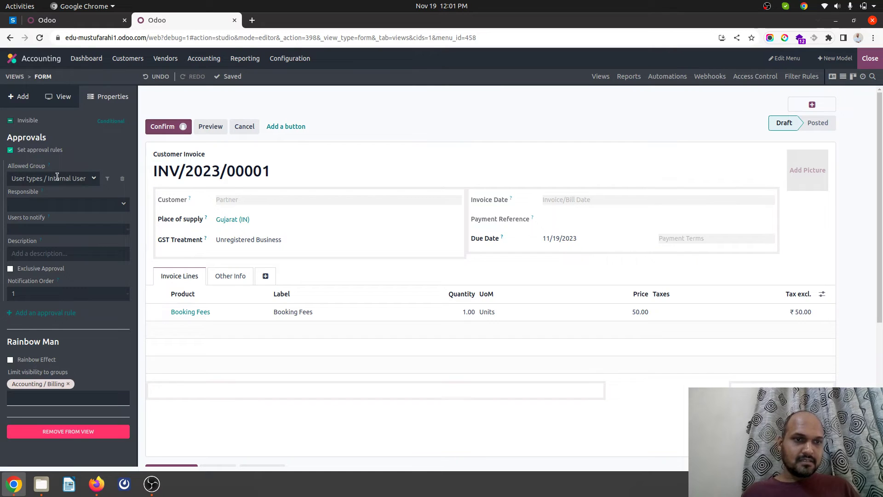
{"action": "left_click", "coordinate": [57, 177]}
{"action": "type", "text": "acc"}
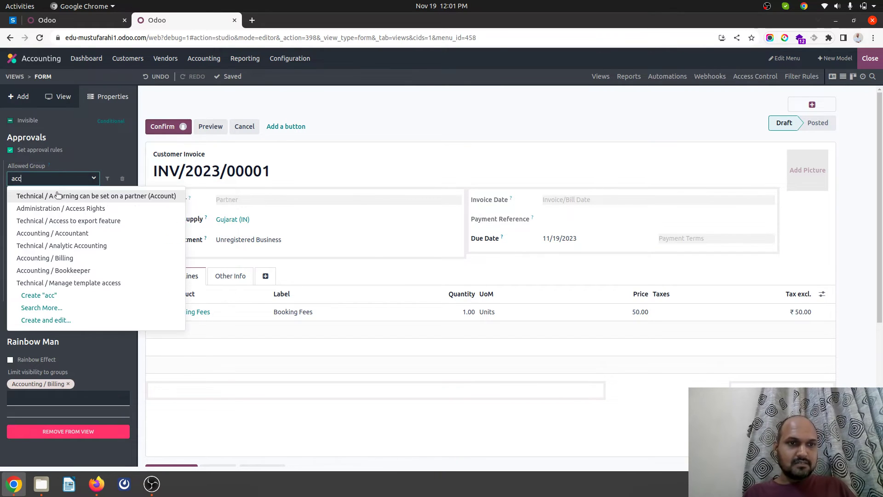
{"action": "left_click", "coordinate": [75, 236]}
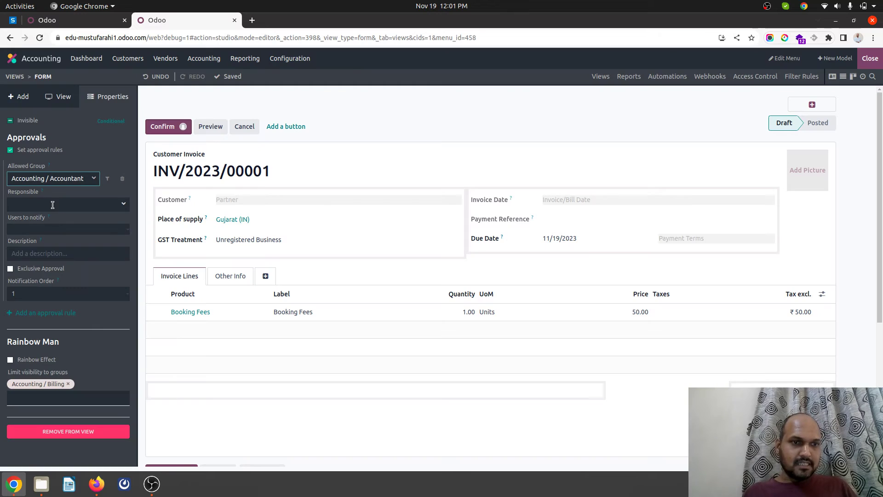
Make Accountant responsible and notified, describe the rule 'Approval Request', and make it exclusive
{"action": "left_click", "coordinate": [52, 205]}
{"action": "left_click", "coordinate": [48, 234]}
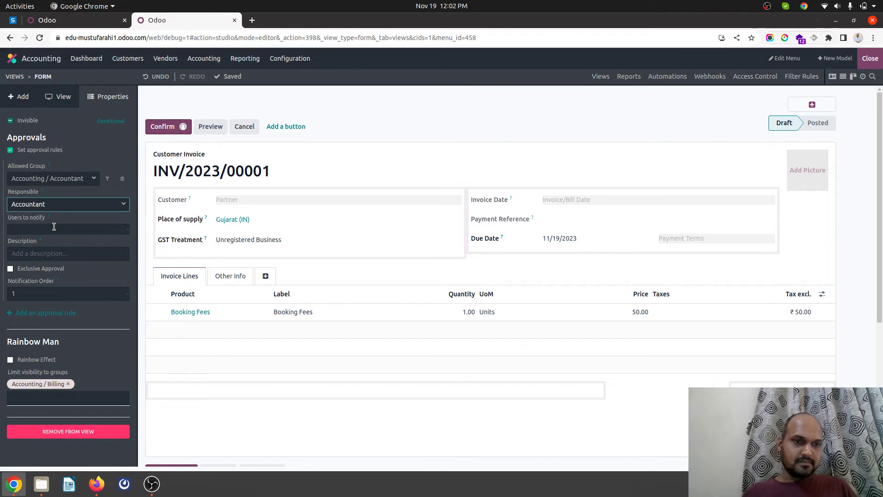
{"action": "left_click", "coordinate": [54, 229]}
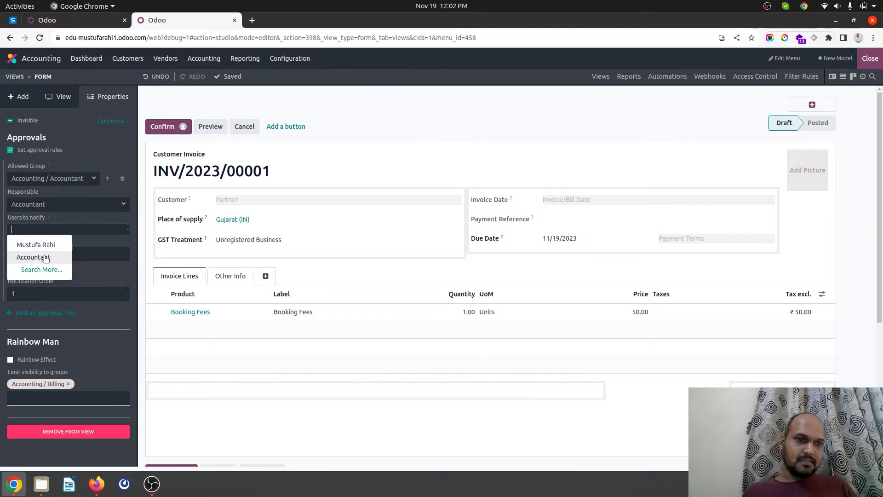
{"action": "left_click", "coordinate": [46, 257]}
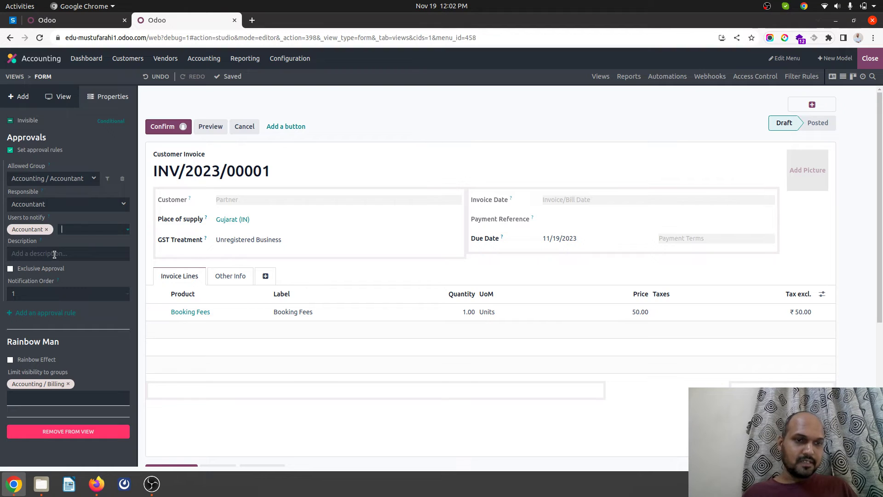
{"action": "left_click", "coordinate": [55, 254]}
{"action": "type", "text": "Approval Request"}
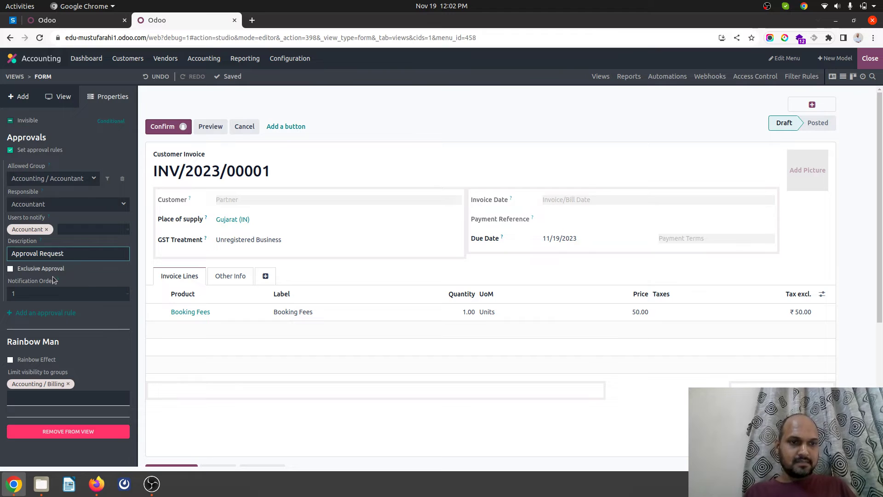
{"action": "left_click", "coordinate": [54, 271]}
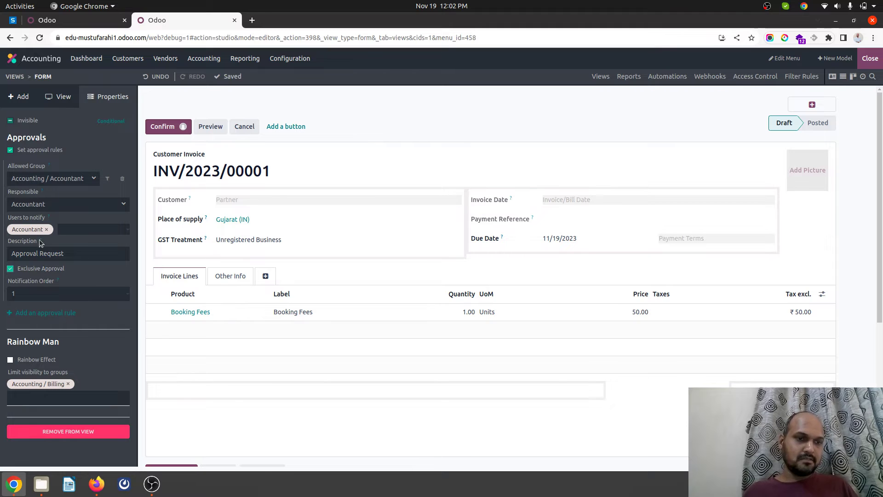
Add a rule condition limiting it to documents of Type Customer Credit Notes
{"action": "left_click", "coordinate": [108, 179]}
{"action": "left_click", "coordinate": [244, 236]}
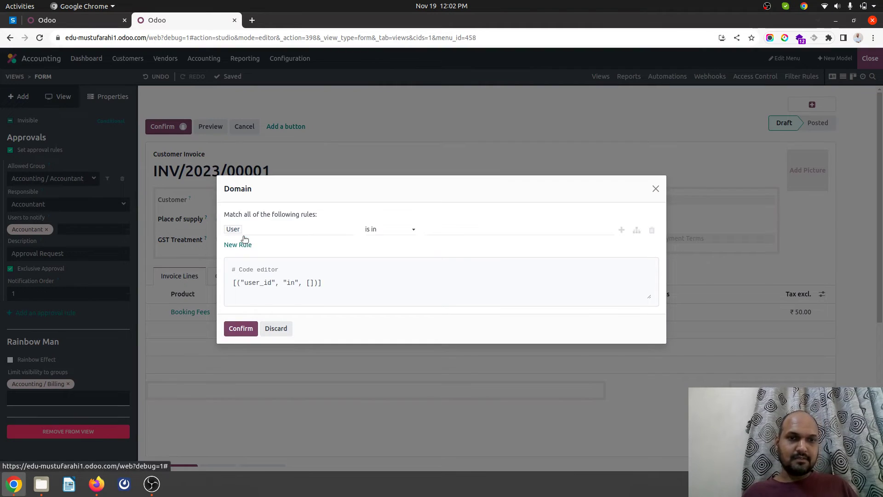
{"action": "left_click", "coordinate": [258, 229]}
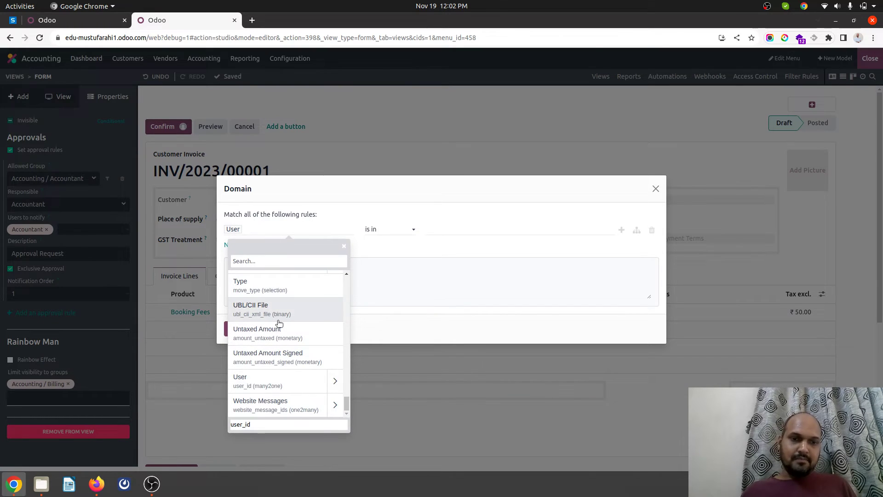
{"action": "left_click", "coordinate": [288, 288]}
{"action": "left_click", "coordinate": [474, 230]}
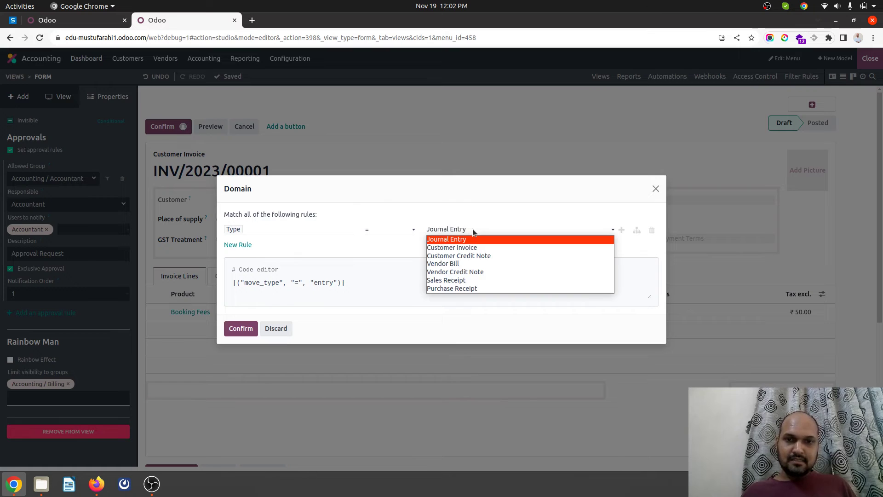
{"action": "left_click", "coordinate": [475, 257]}
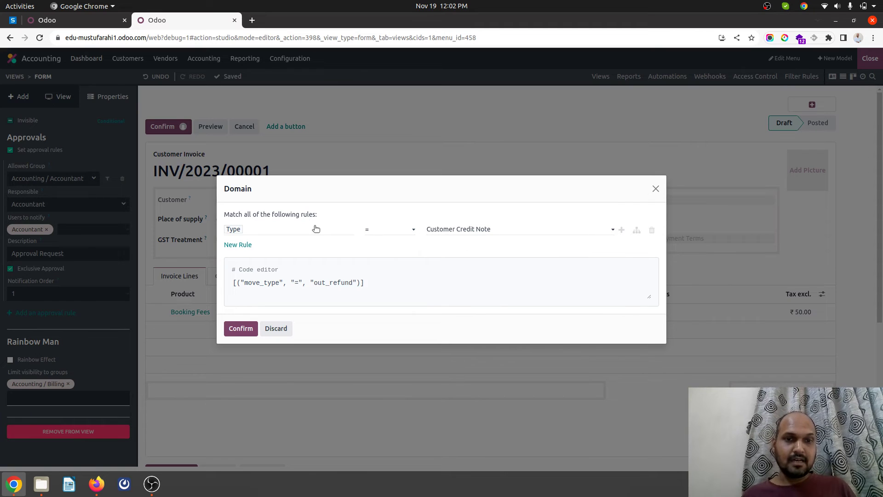
Start a second condition, then abandon it and discard the unfinished domain
{"action": "left_click", "coordinate": [242, 245]}
{"action": "left_click", "coordinate": [256, 241]}
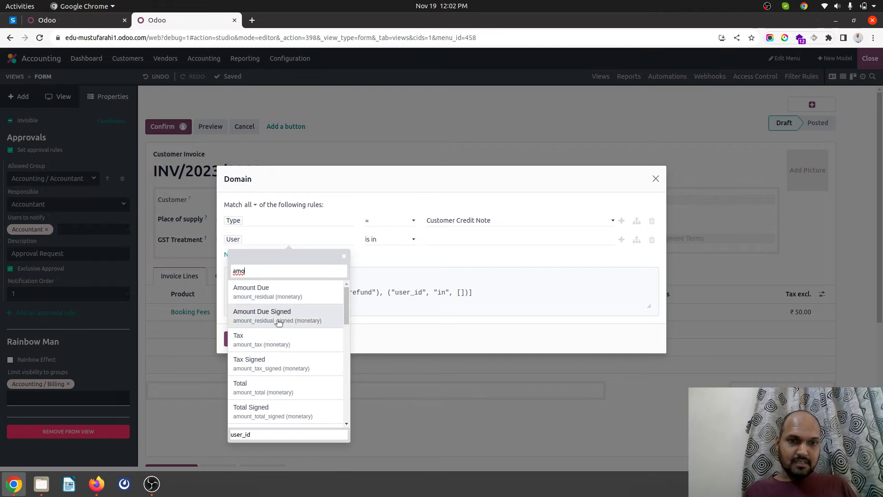
{"action": "scroll", "coordinate": [292, 353], "scroll_direction": "down", "scroll_amount": 3}
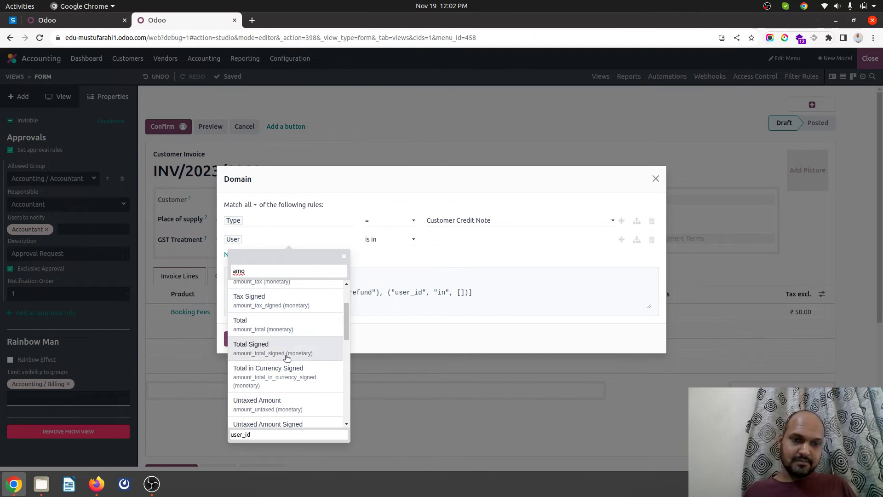
{"action": "scroll", "coordinate": [282, 380], "scroll_direction": "down", "scroll_amount": 5}
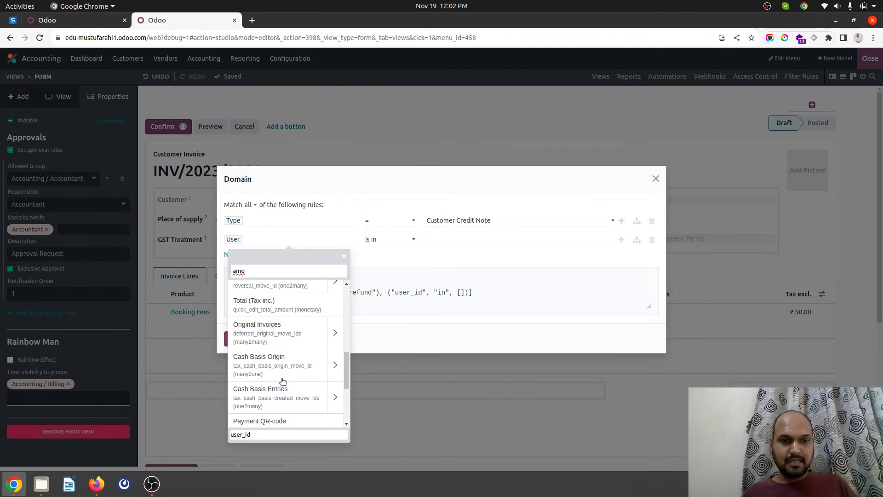
{"action": "key", "text": "Escape"}
{"action": "left_click", "coordinate": [280, 338]}
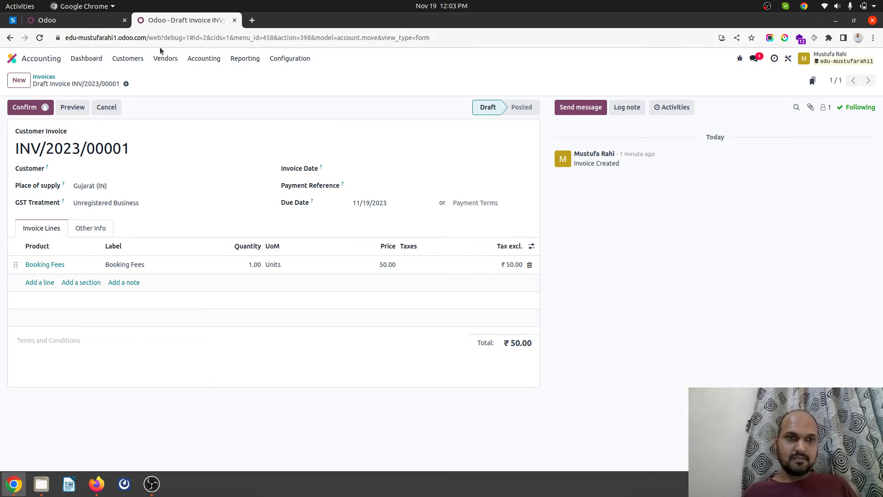
Reopen draft INV/2023/00001, review its approval details, and confirm it to request approval
{"action": "left_click", "coordinate": [42, 79]}
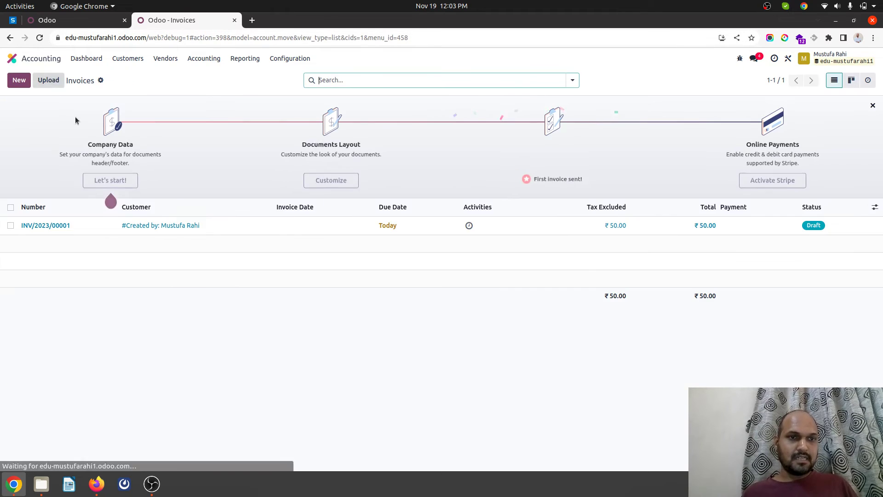
{"action": "left_click", "coordinate": [113, 228]}
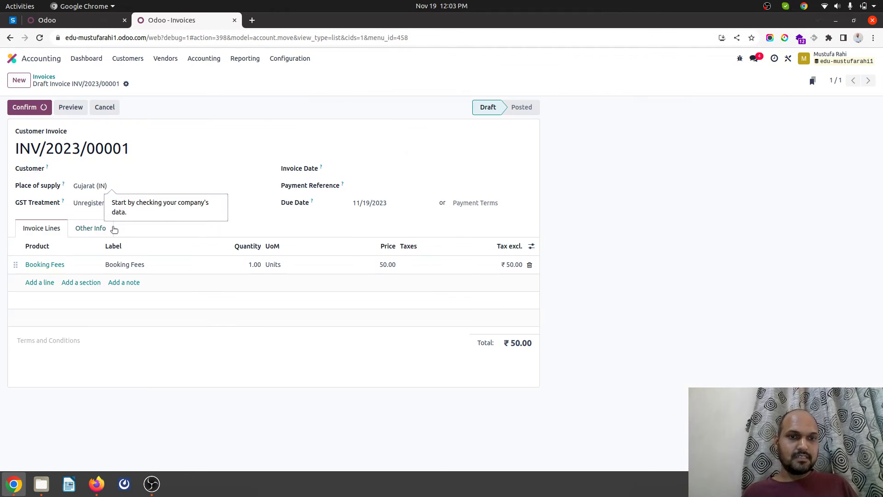
{"action": "left_click", "coordinate": [45, 106]}
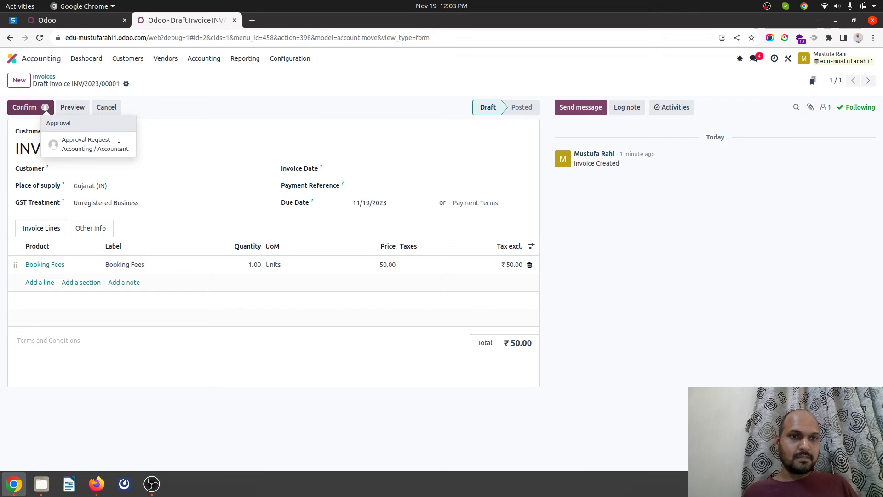
{"action": "left_click", "coordinate": [176, 148]}
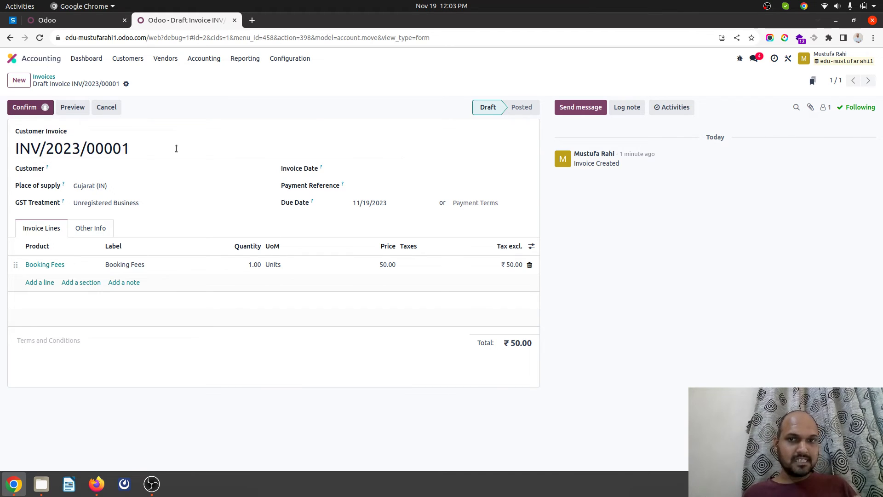
{"action": "left_click", "coordinate": [28, 108]}
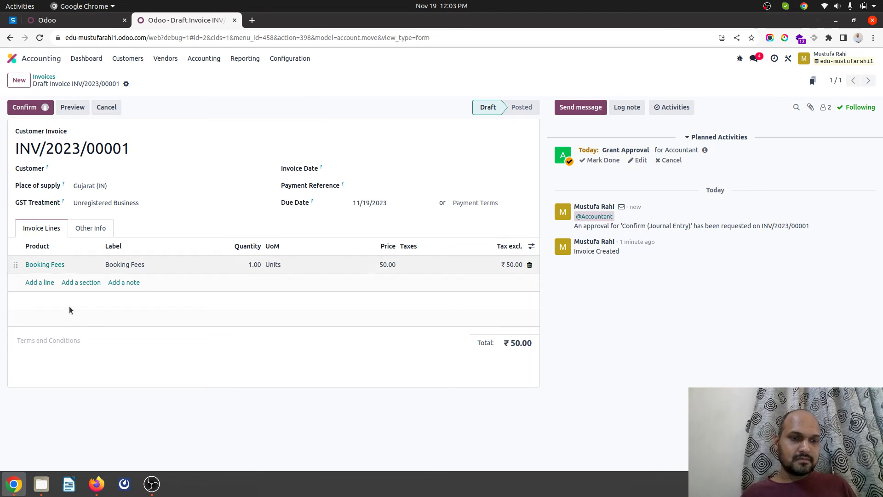
As the Accountant, open INV/2023/00001 and try confirming it, dismissing the customer-required error
{"action": "left_click", "coordinate": [97, 484]}
{"action": "left_click", "coordinate": [15, 75]}
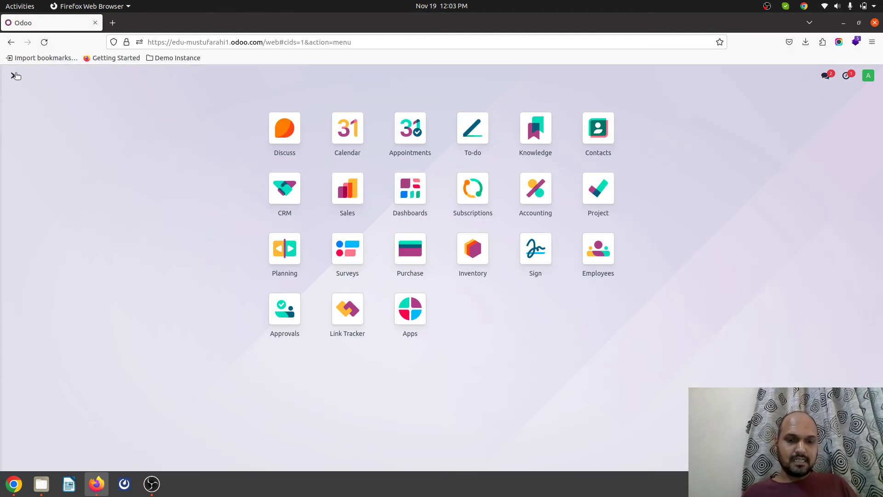
{"action": "type", "text": "acc"}
{"action": "key", "text": "Return"}
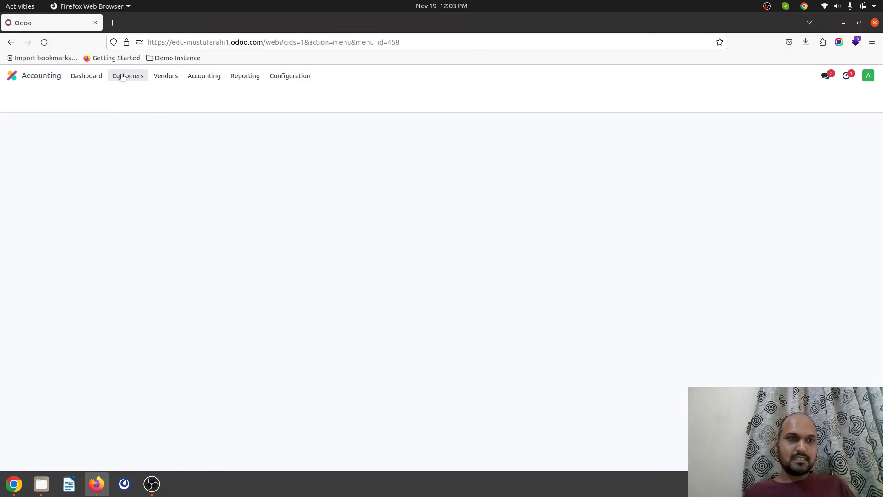
{"action": "left_click", "coordinate": [123, 77]}
{"action": "left_click", "coordinate": [126, 92]}
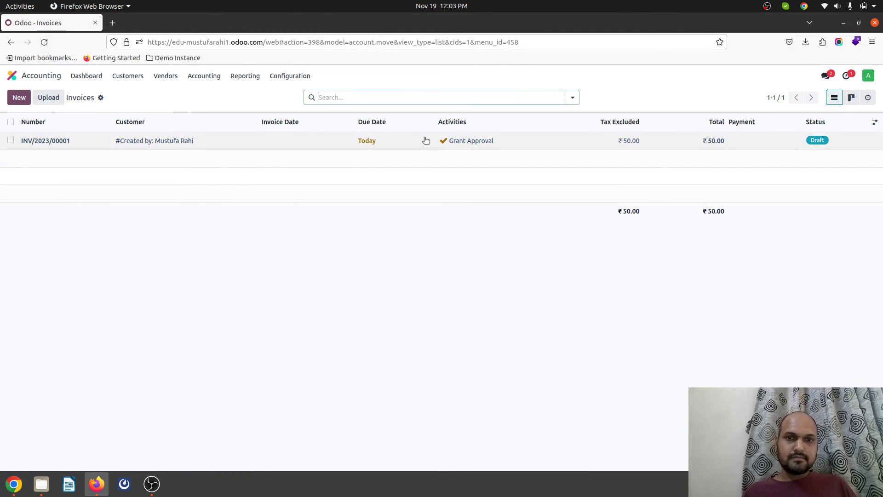
{"action": "left_click", "coordinate": [426, 140]}
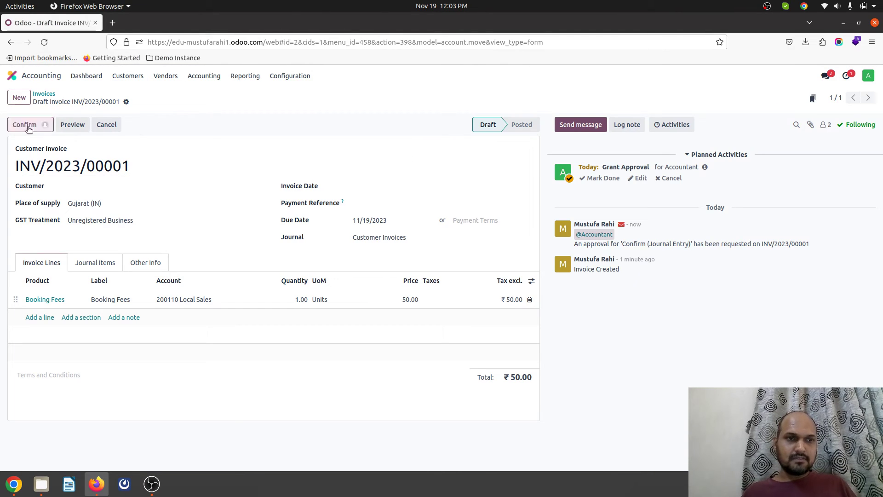
{"action": "left_click", "coordinate": [27, 126]}
{"action": "left_click", "coordinate": [312, 290]}
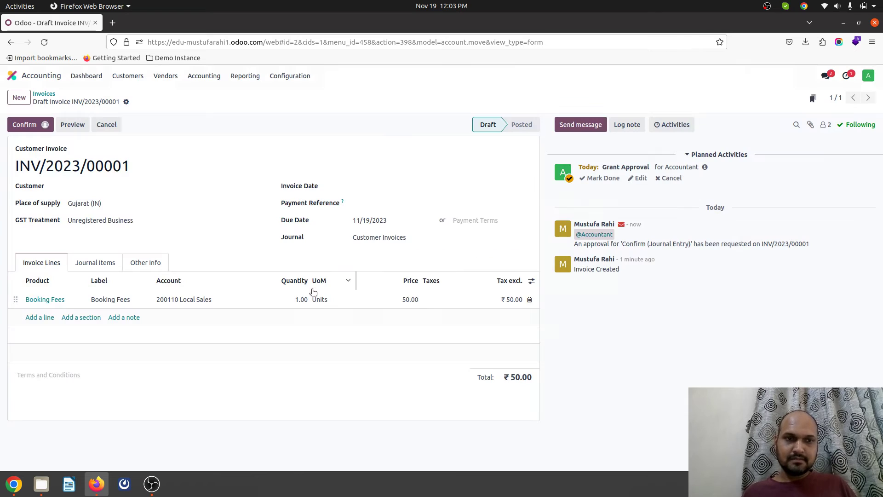
Set the customer to Customer1, save, and post the invoice
{"action": "left_click", "coordinate": [87, 187]}
{"action": "left_click", "coordinate": [94, 202]}
{"action": "left_click", "coordinate": [140, 102]}
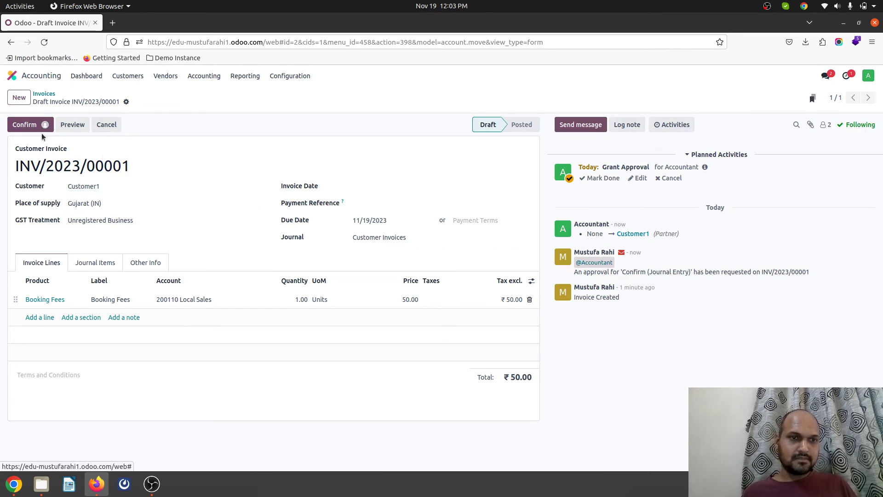
{"action": "left_click", "coordinate": [27, 124]}
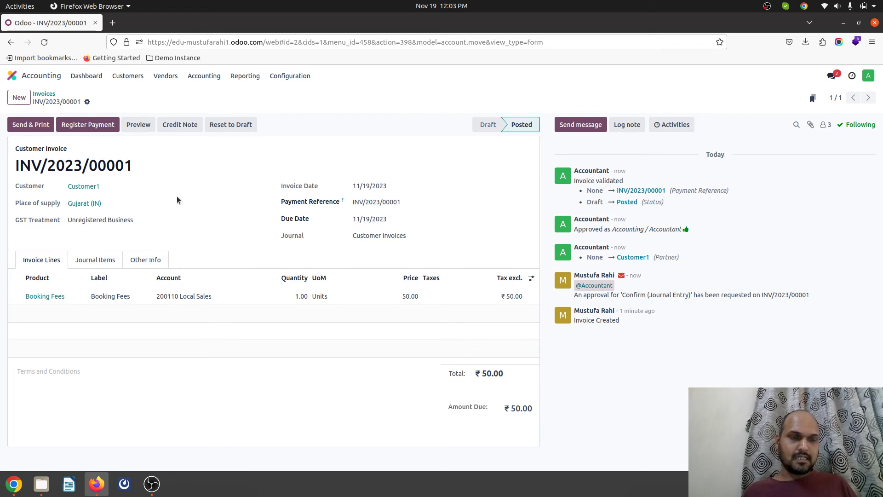
Reverse posted INV/2023/00001 with reason 'refund' and submit the credit note's confirmation for approval
{"action": "key", "text": "alt+Tab"}
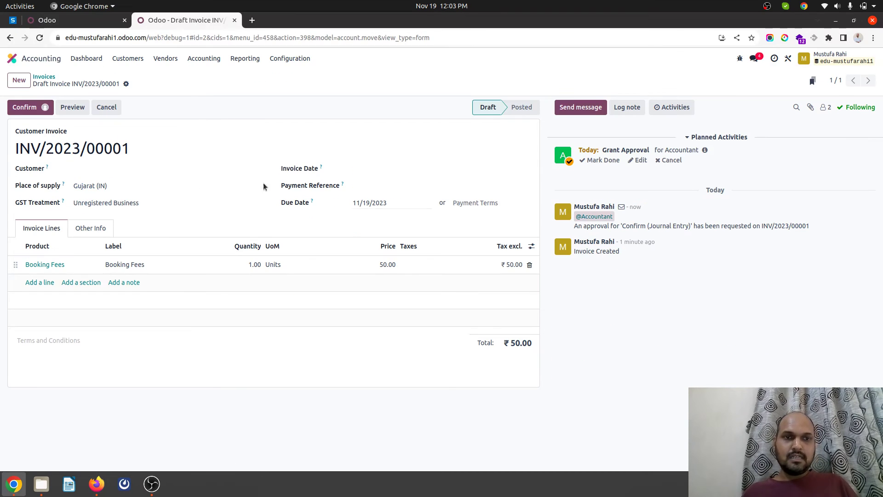
{"action": "left_click", "coordinate": [44, 76]}
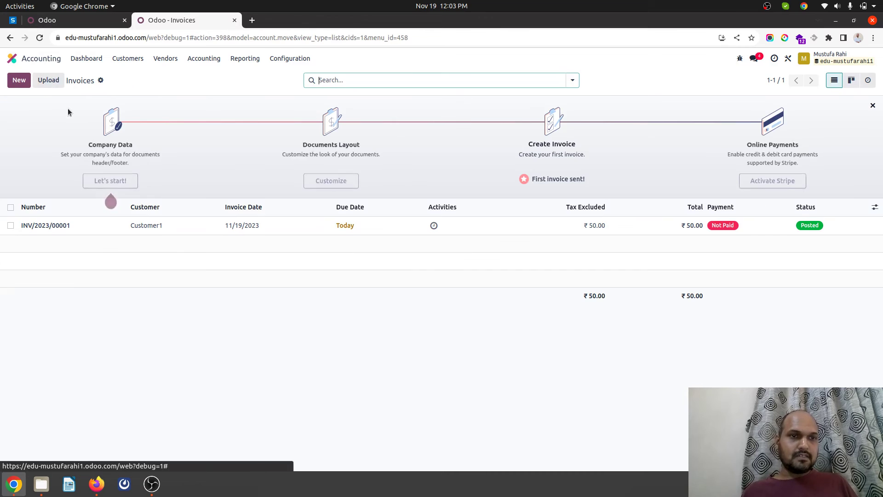
{"action": "left_click", "coordinate": [138, 225]}
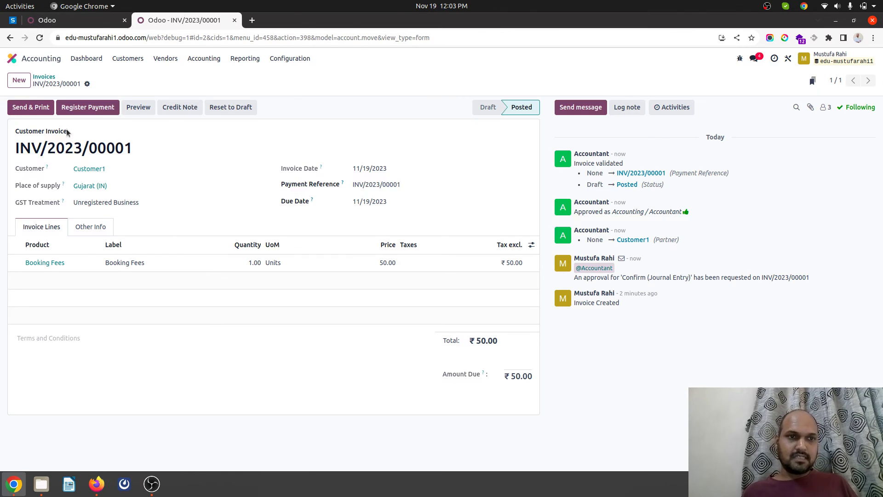
{"action": "left_click", "coordinate": [193, 109]}
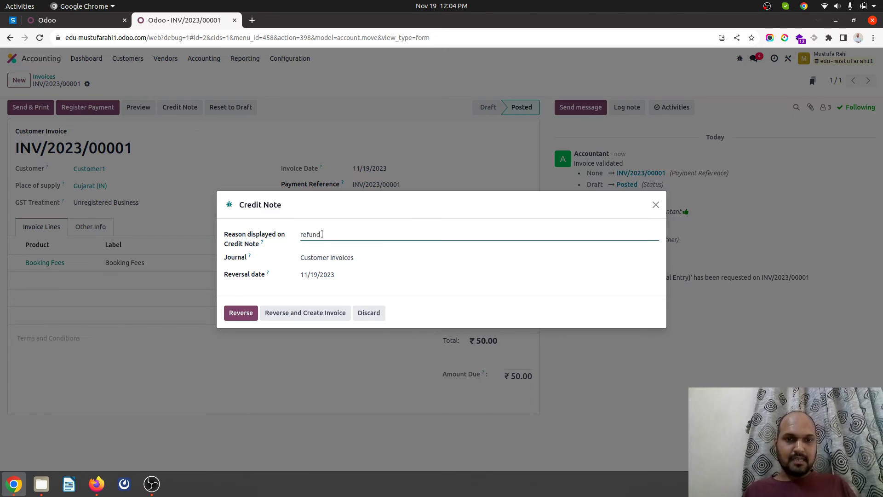
{"action": "type", "text": "refund"}
{"action": "left_click", "coordinate": [241, 313]}
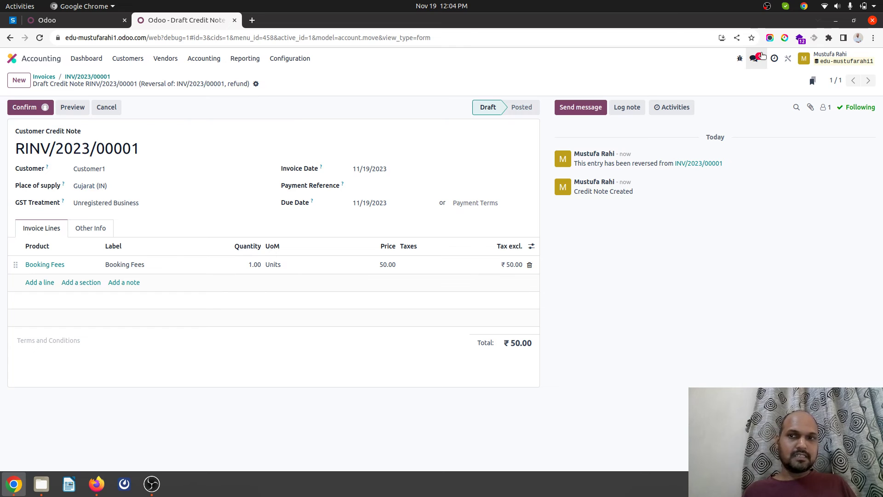
{"action": "left_click", "coordinate": [26, 108]}
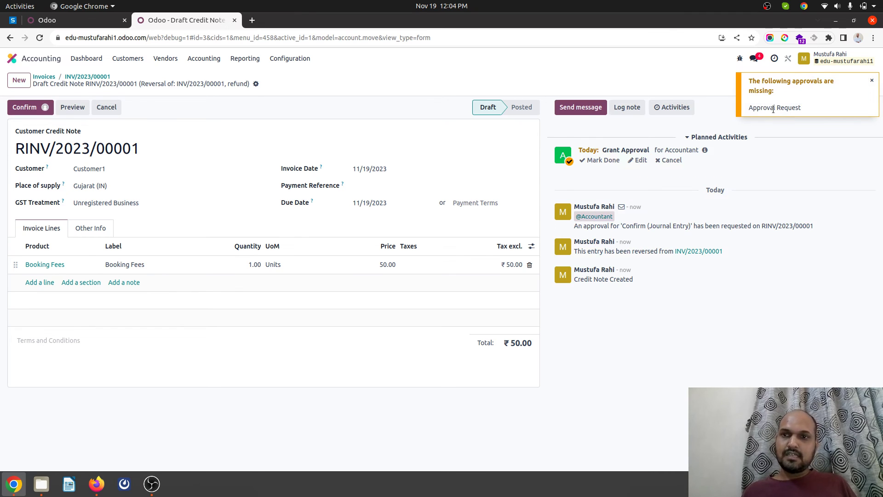
{"action": "key", "text": "alt+Tab"}
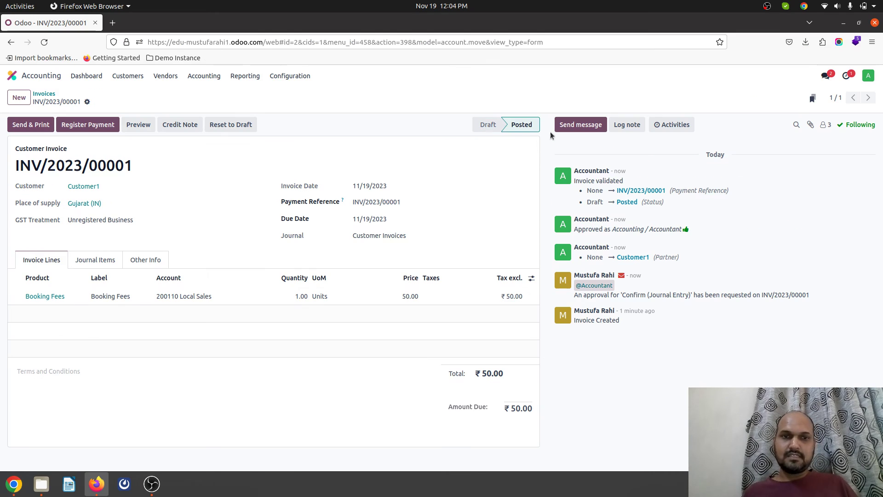
As the Accountant, open RINV/2023/00001 from Customers > Credit Notes and approve its confirmation
{"action": "left_click", "coordinate": [44, 94]}
{"action": "left_click", "coordinate": [128, 76]}
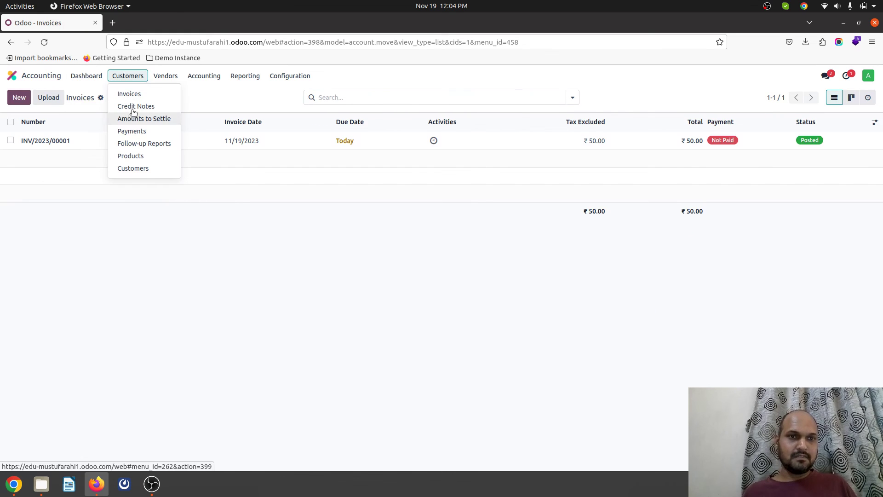
{"action": "left_click", "coordinate": [133, 107]}
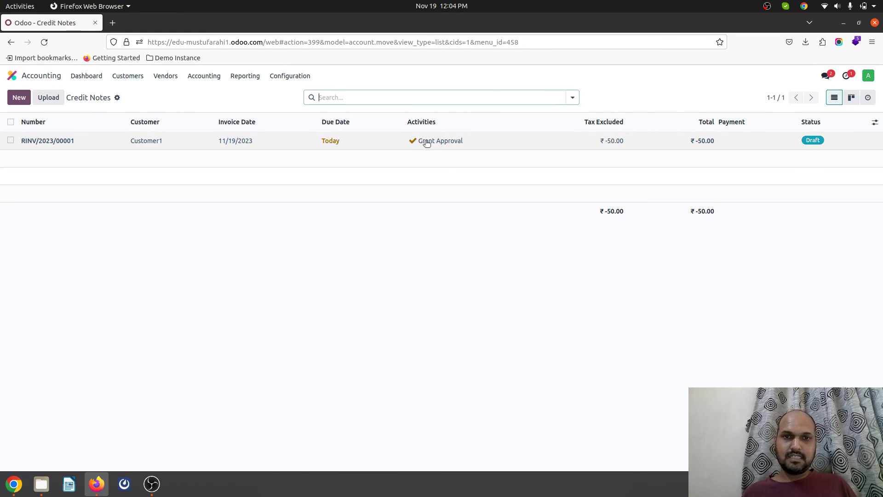
{"action": "left_click", "coordinate": [379, 147]}
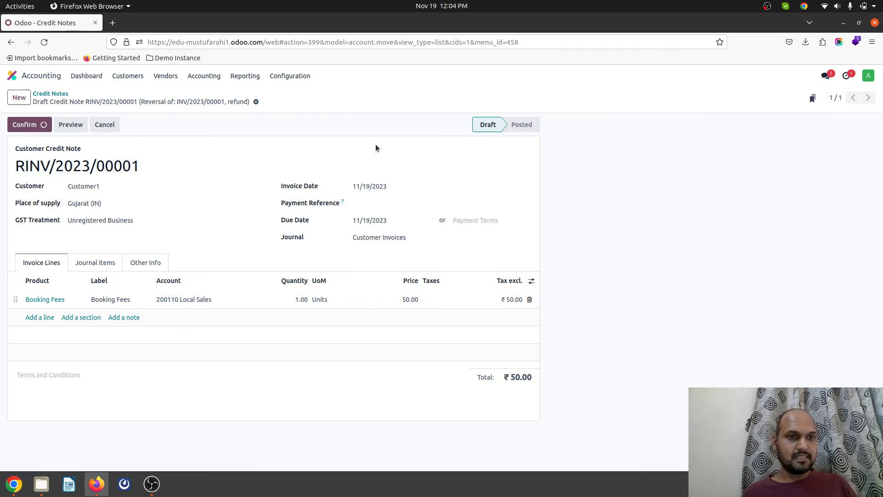
{"action": "left_click", "coordinate": [45, 125]}
{"action": "left_click", "coordinate": [136, 161]}
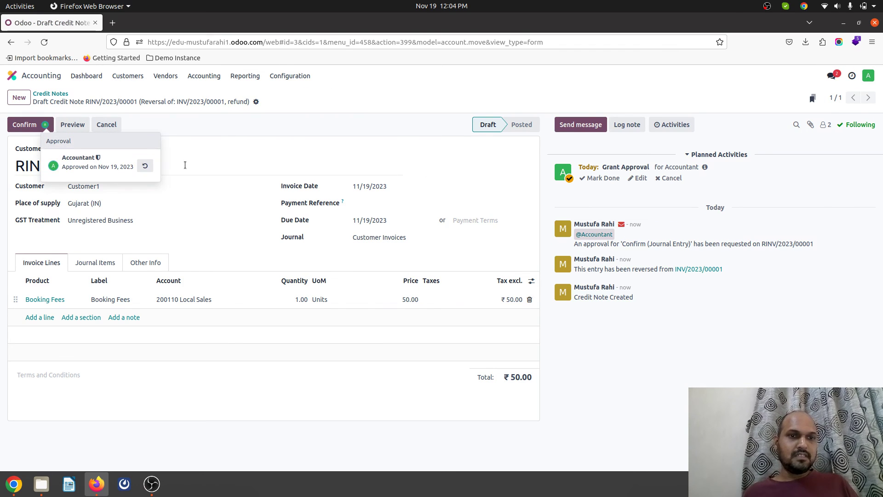
{"action": "key", "text": "alt+Tab"}
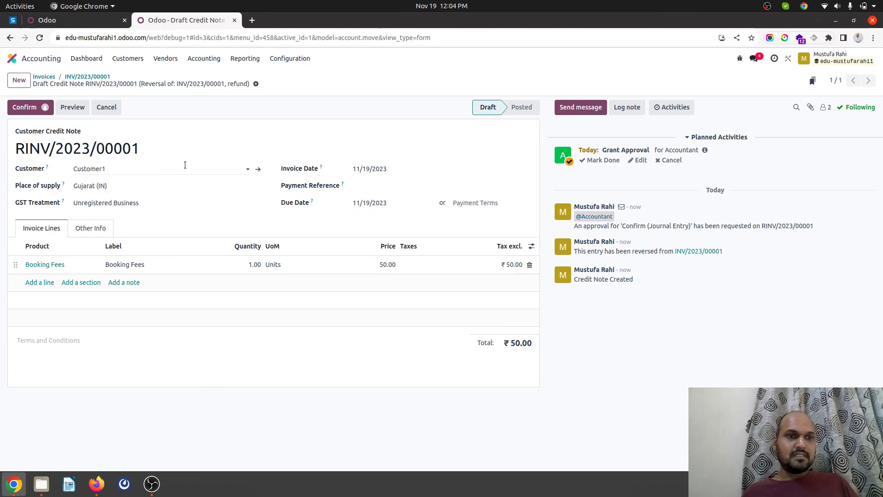
Post the approved credit note RINV/2023/00001 from the Credit Notes list and return to the apps screen
{"action": "left_click", "coordinate": [90, 76]}
{"action": "left_click", "coordinate": [97, 61]}
{"action": "left_click", "coordinate": [128, 59]}
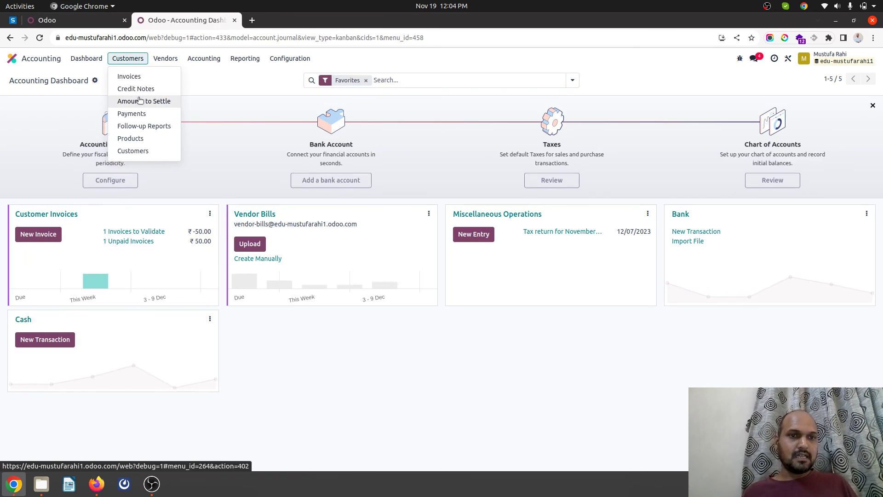
{"action": "left_click", "coordinate": [140, 88]}
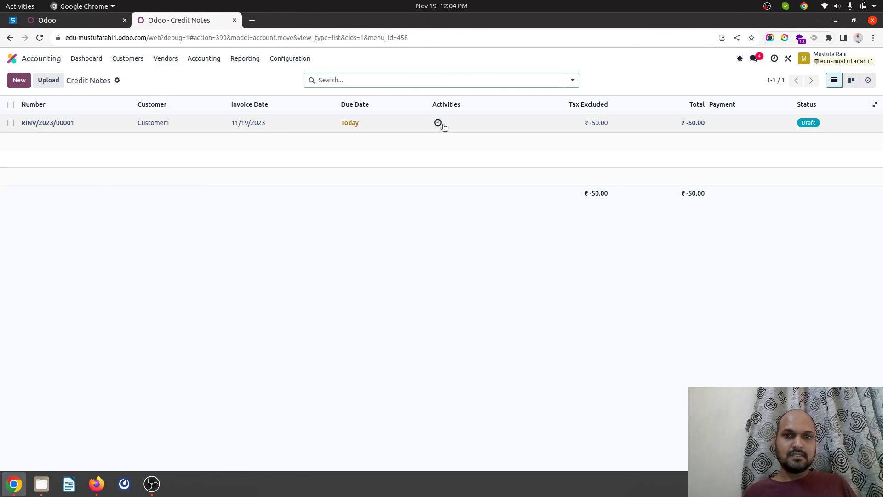
{"action": "left_click", "coordinate": [426, 126]}
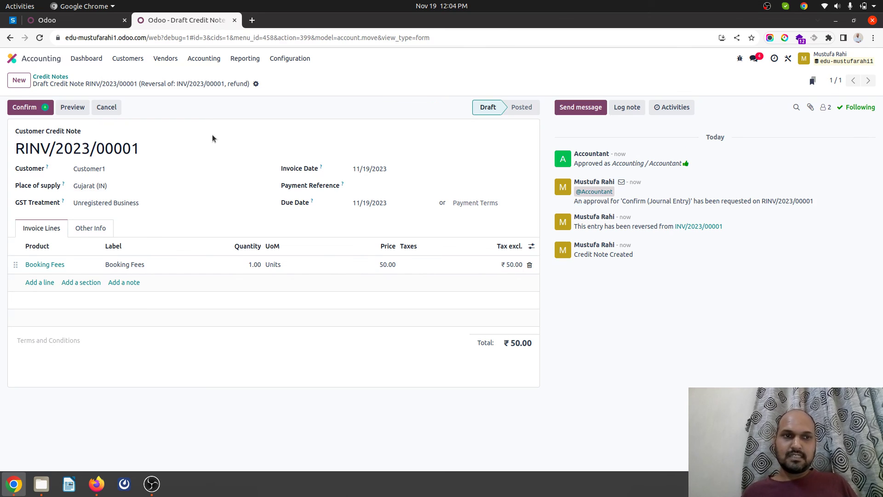
{"action": "left_click", "coordinate": [26, 110]}
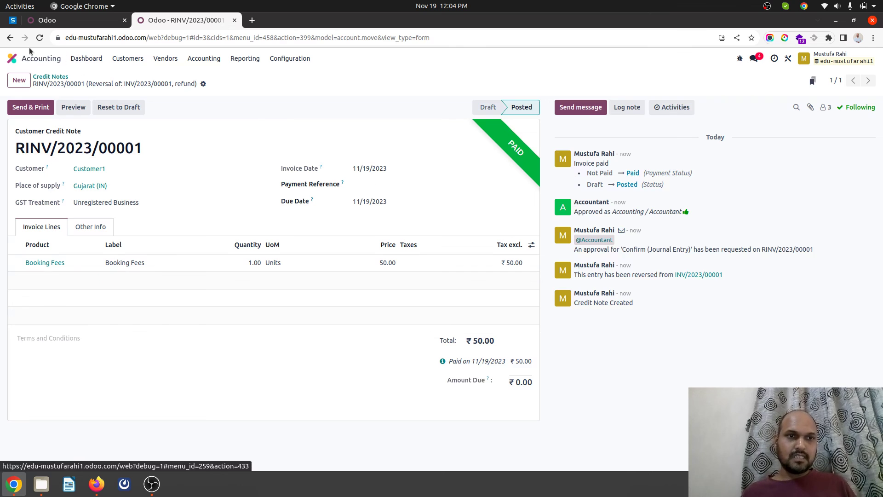
{"action": "left_click", "coordinate": [12, 59]}
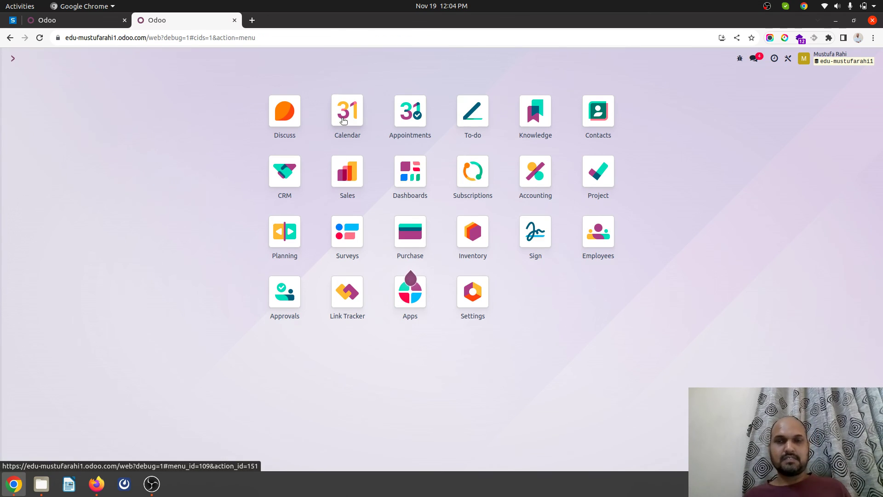